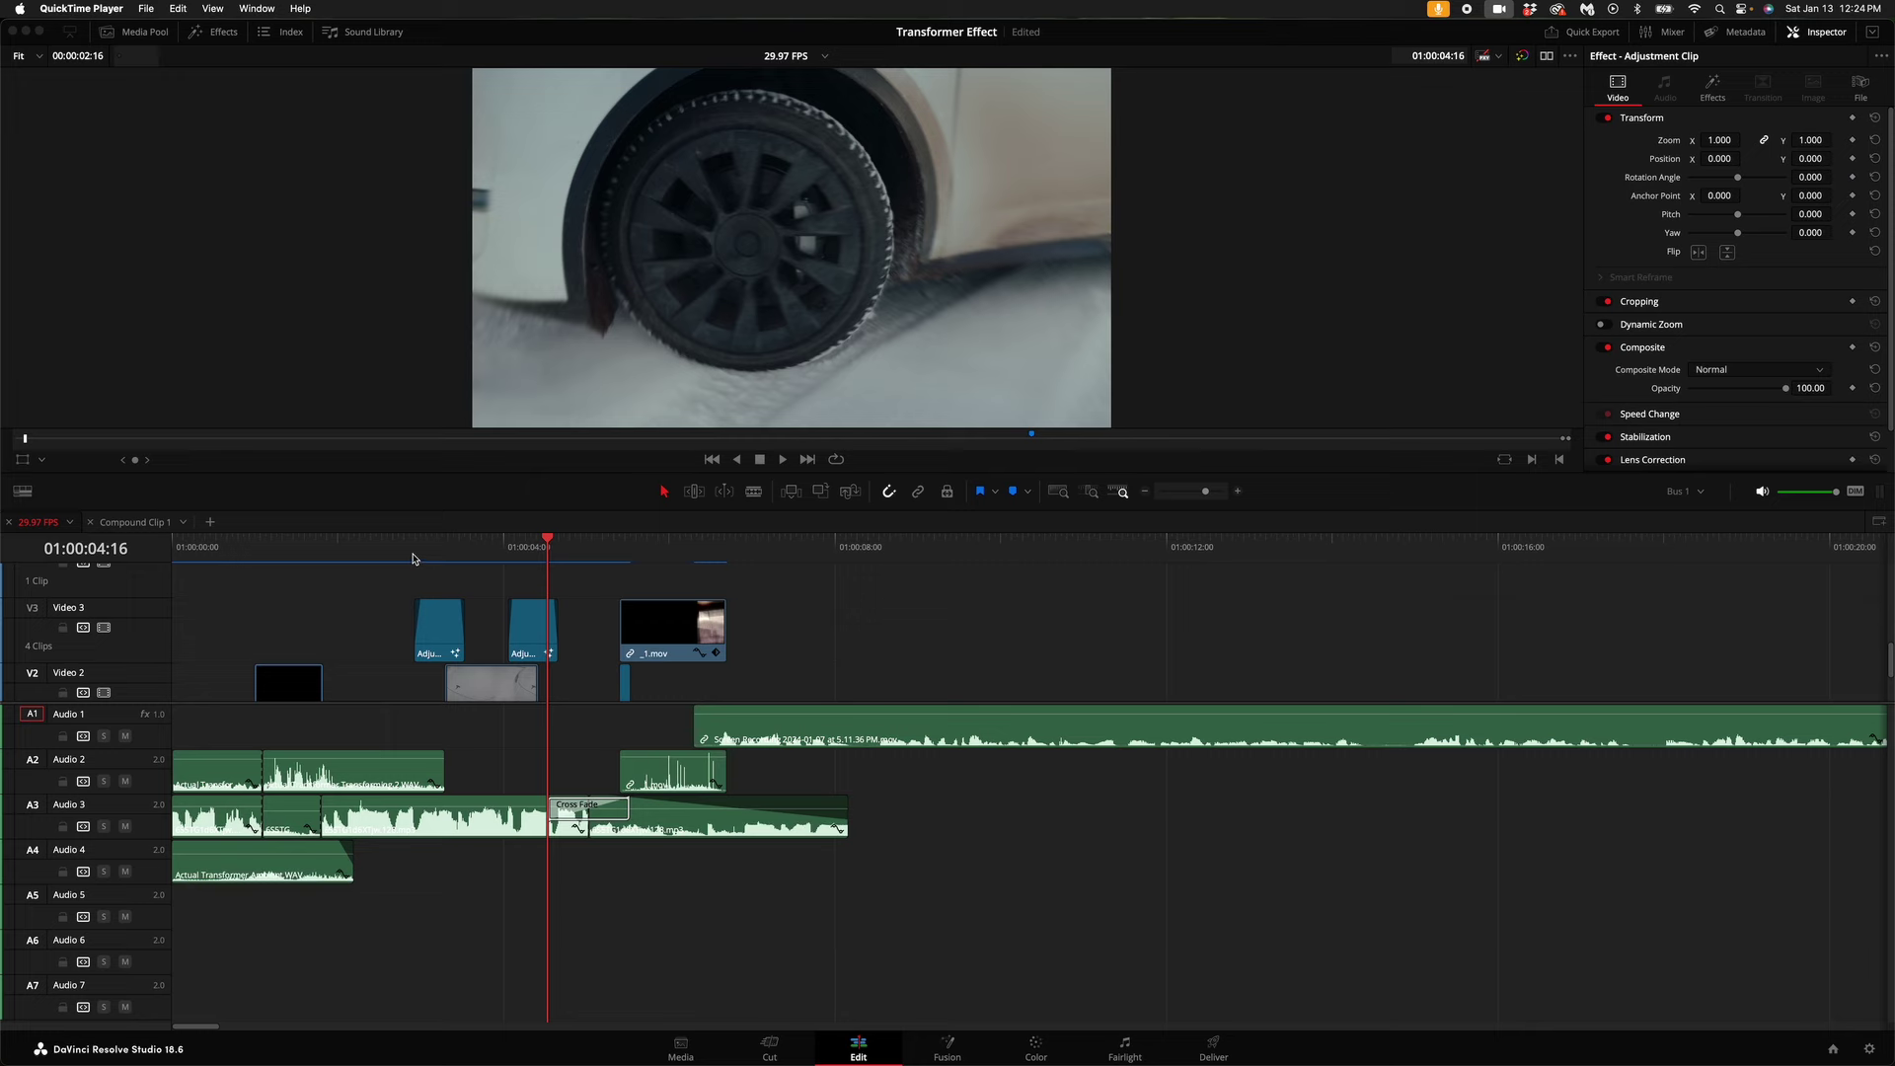
pyautogui.click(424, 560)
# Step: Play the timeline, then show the Transformer H.265 Master render's video settings
pyautogui.press('space')
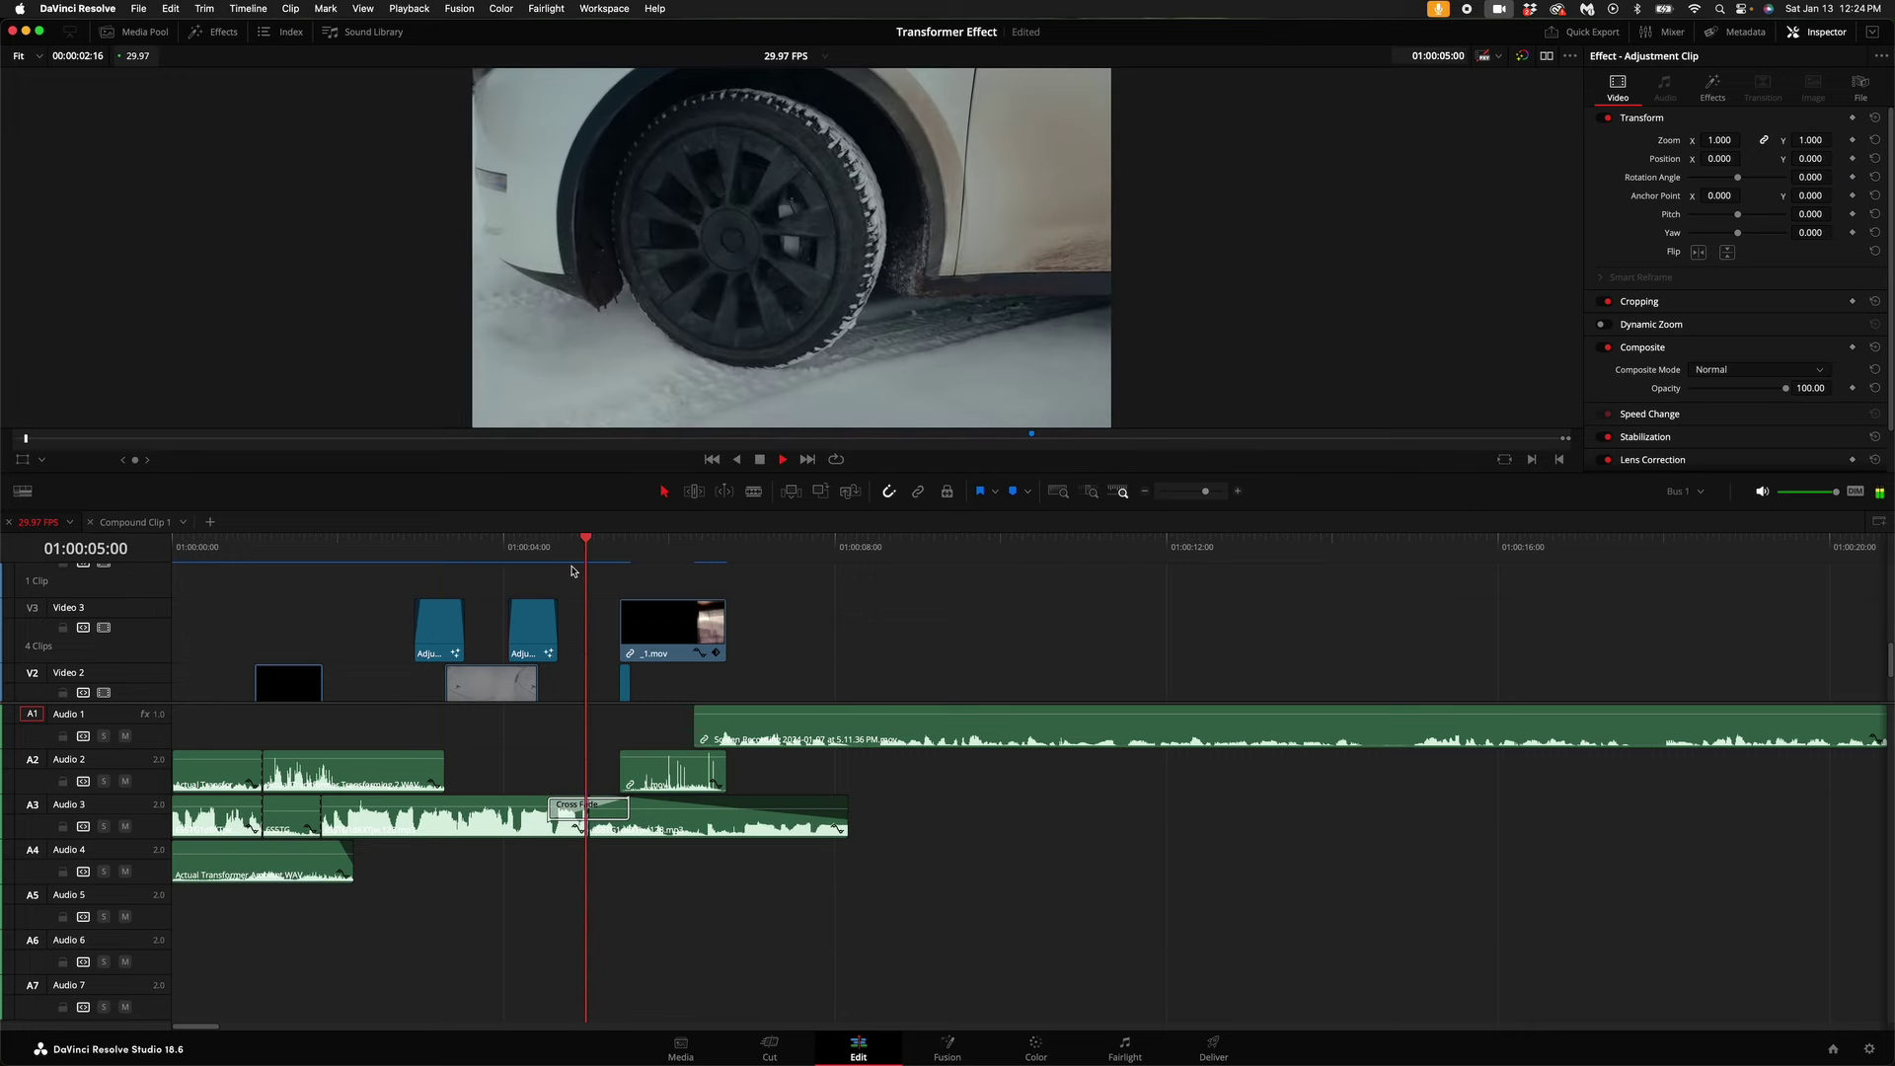
pyautogui.press('space')
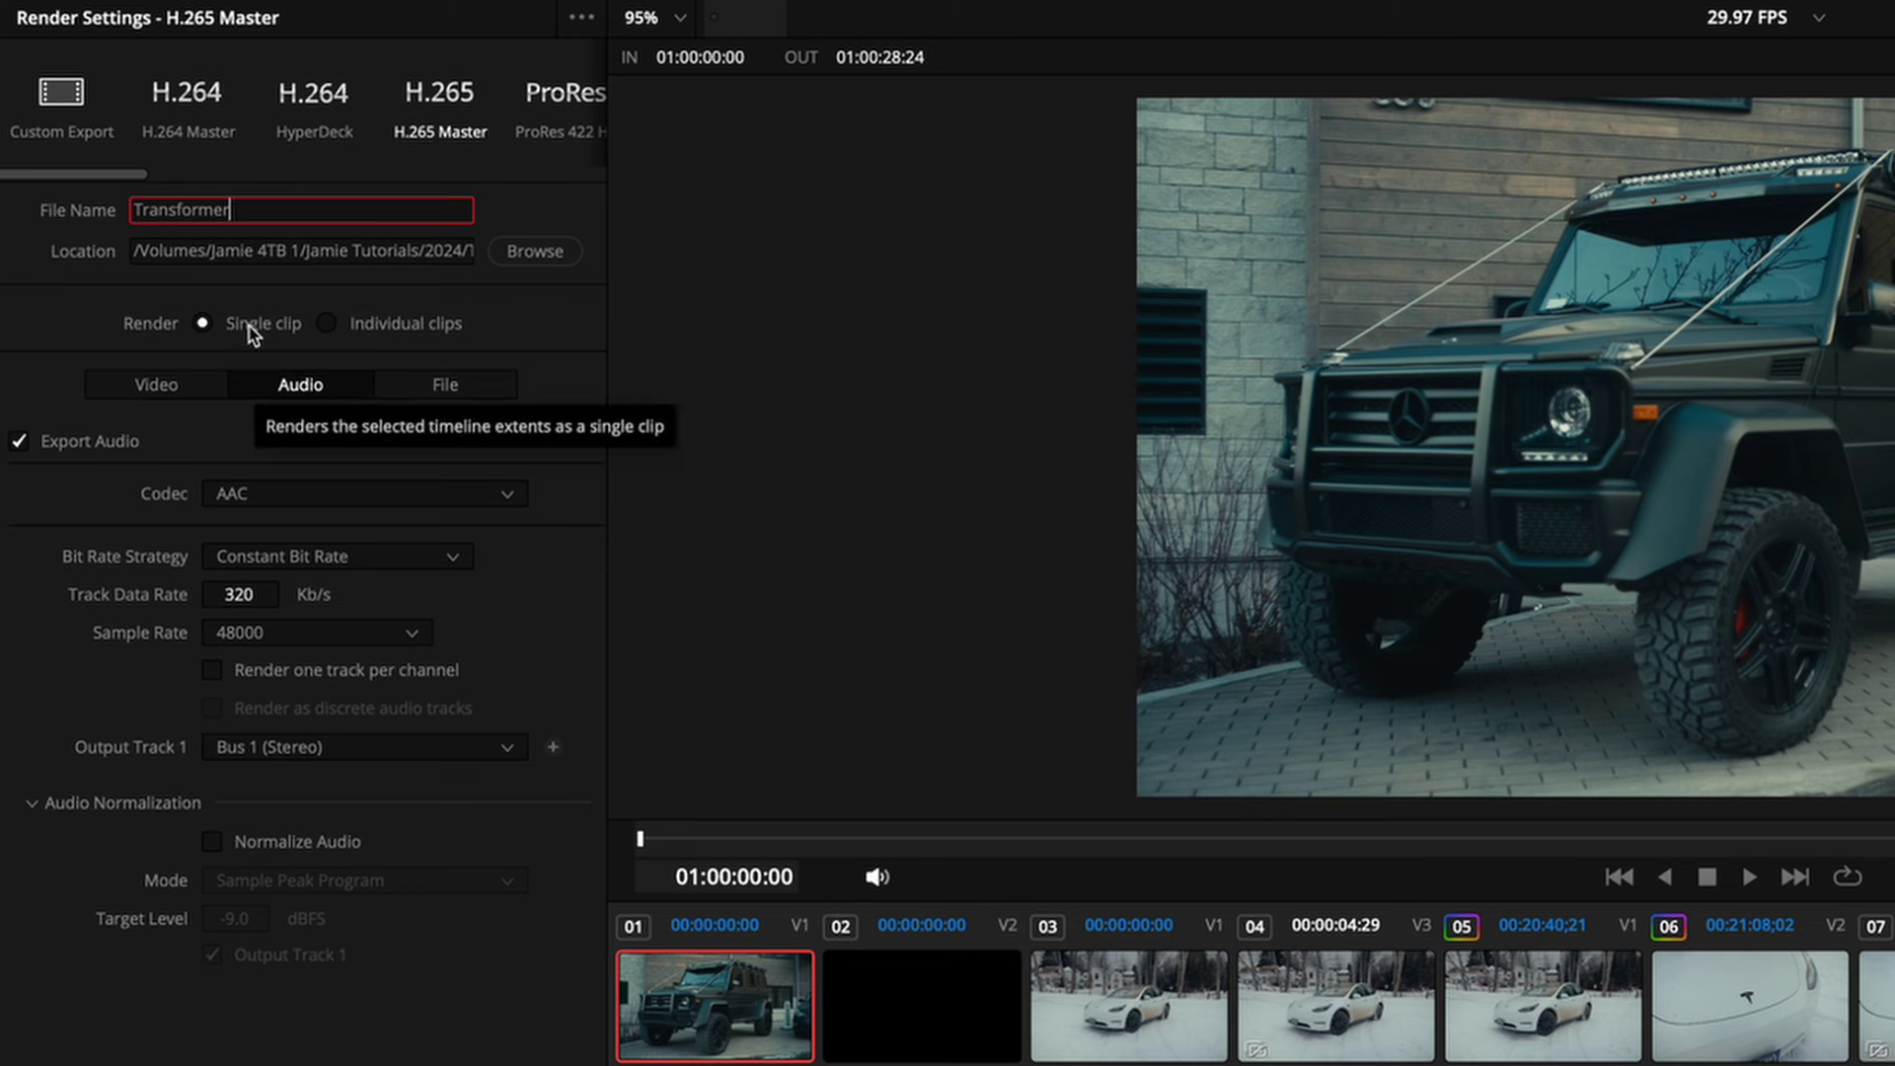
pyautogui.click(156, 384)
pyautogui.scroll(-2, 155, 573)
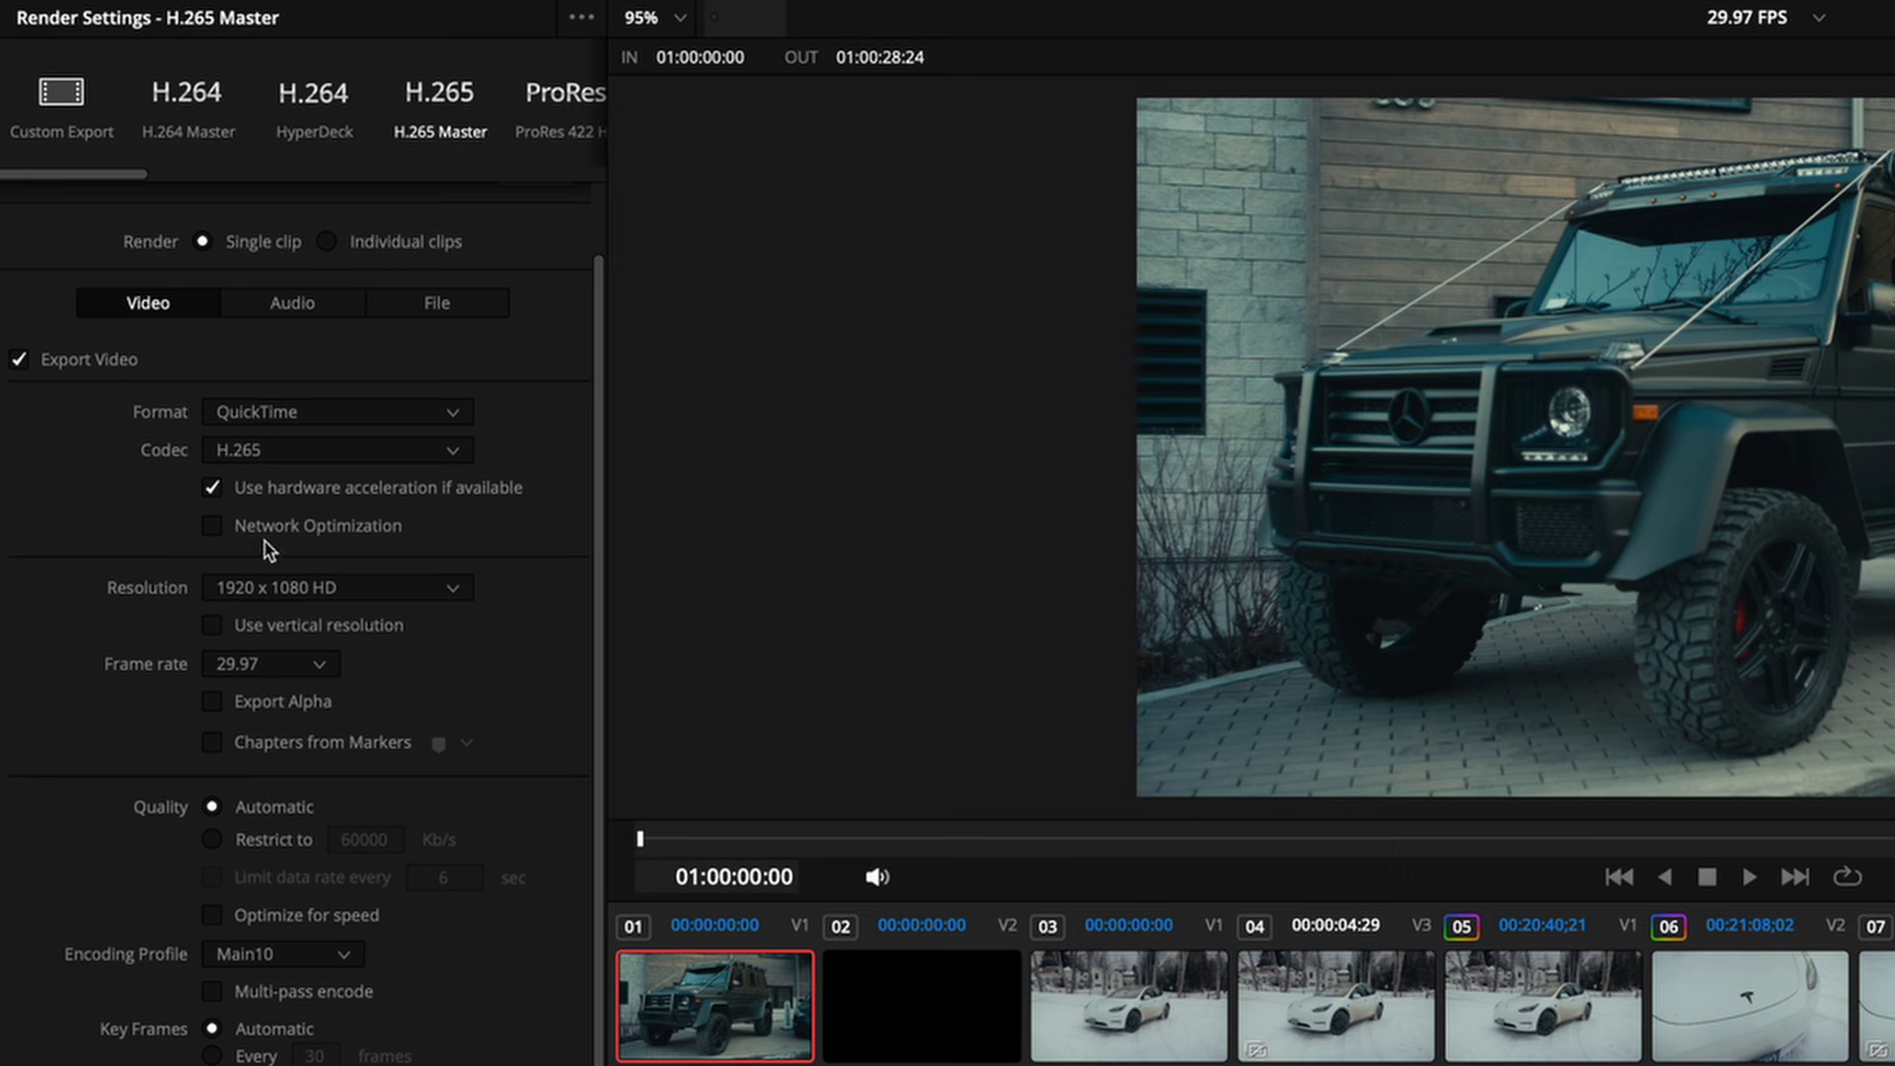
# Step: Set resolution to 3840 x 2160 Ultra HD and restrict quality to 60000 Kb/s
pyautogui.click(335, 587)
pyautogui.click(296, 691)
pyautogui.scroll(-2, 198, 797)
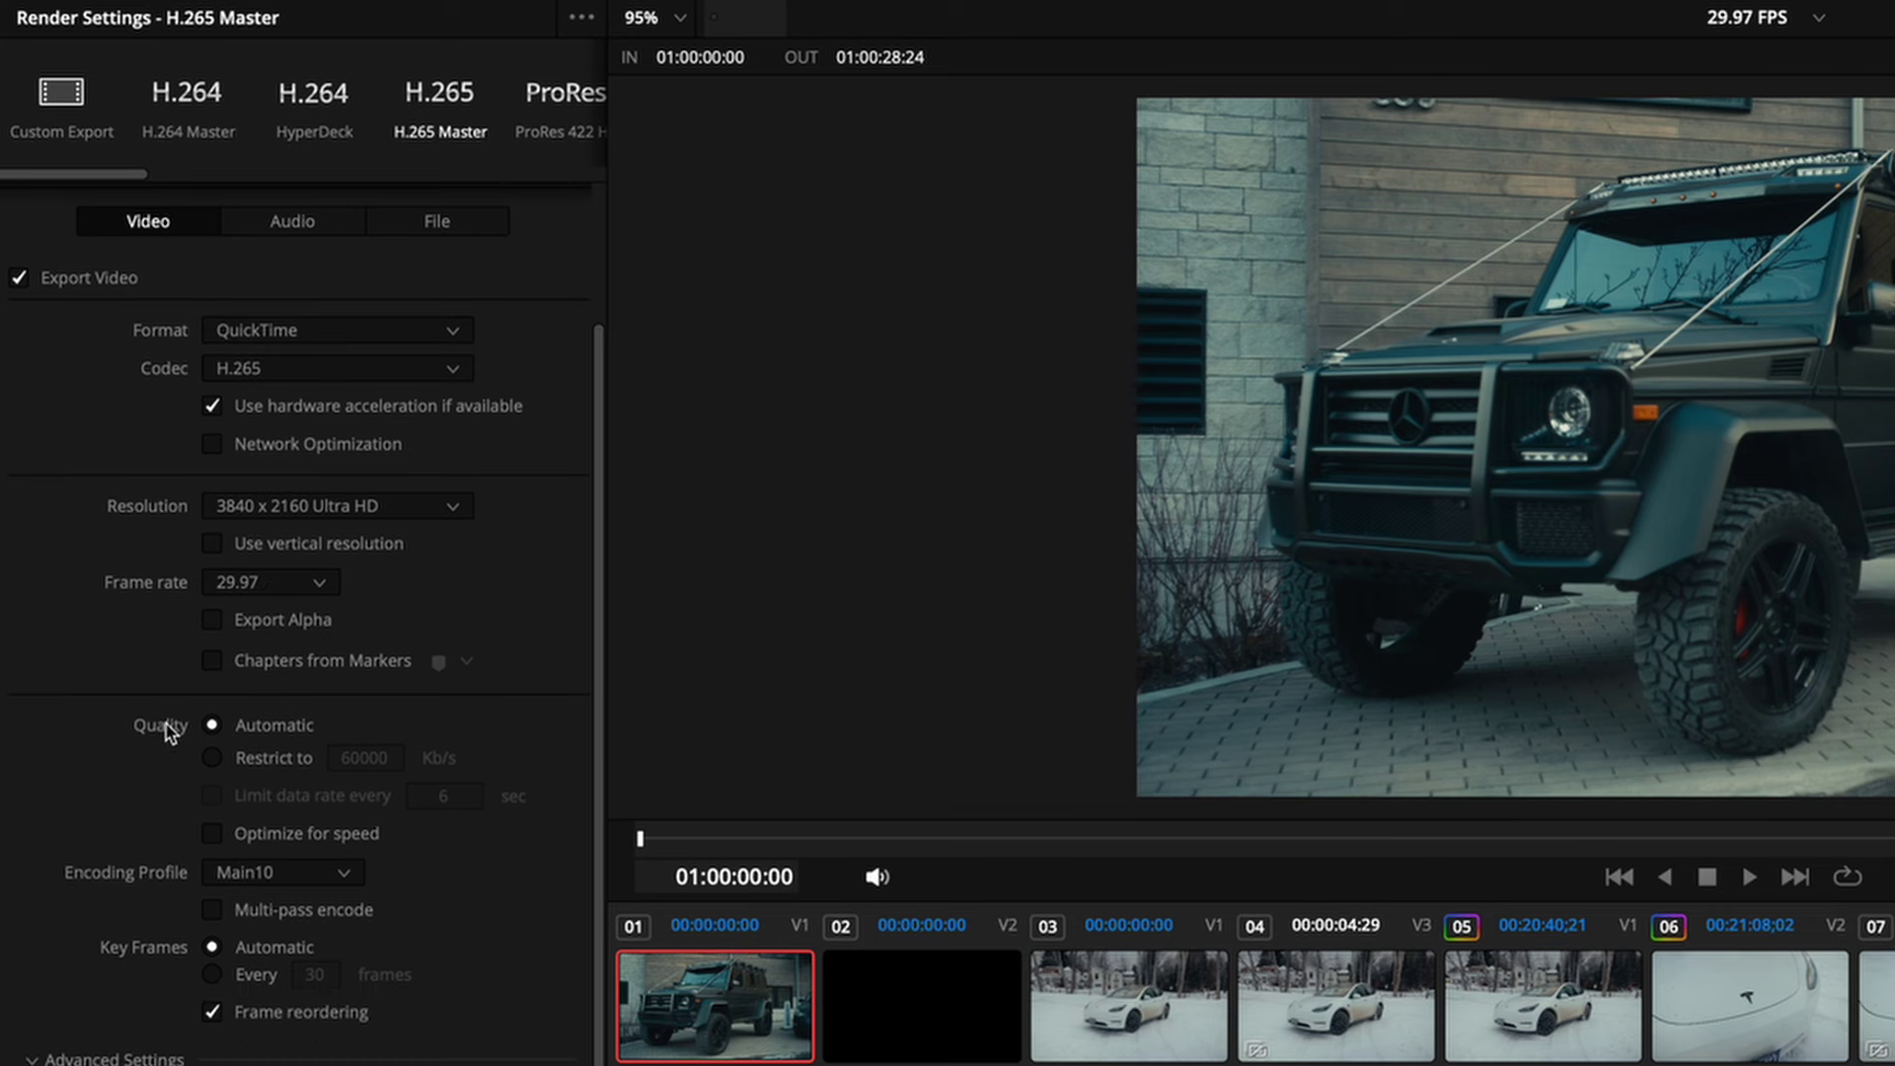
pyautogui.click(212, 756)
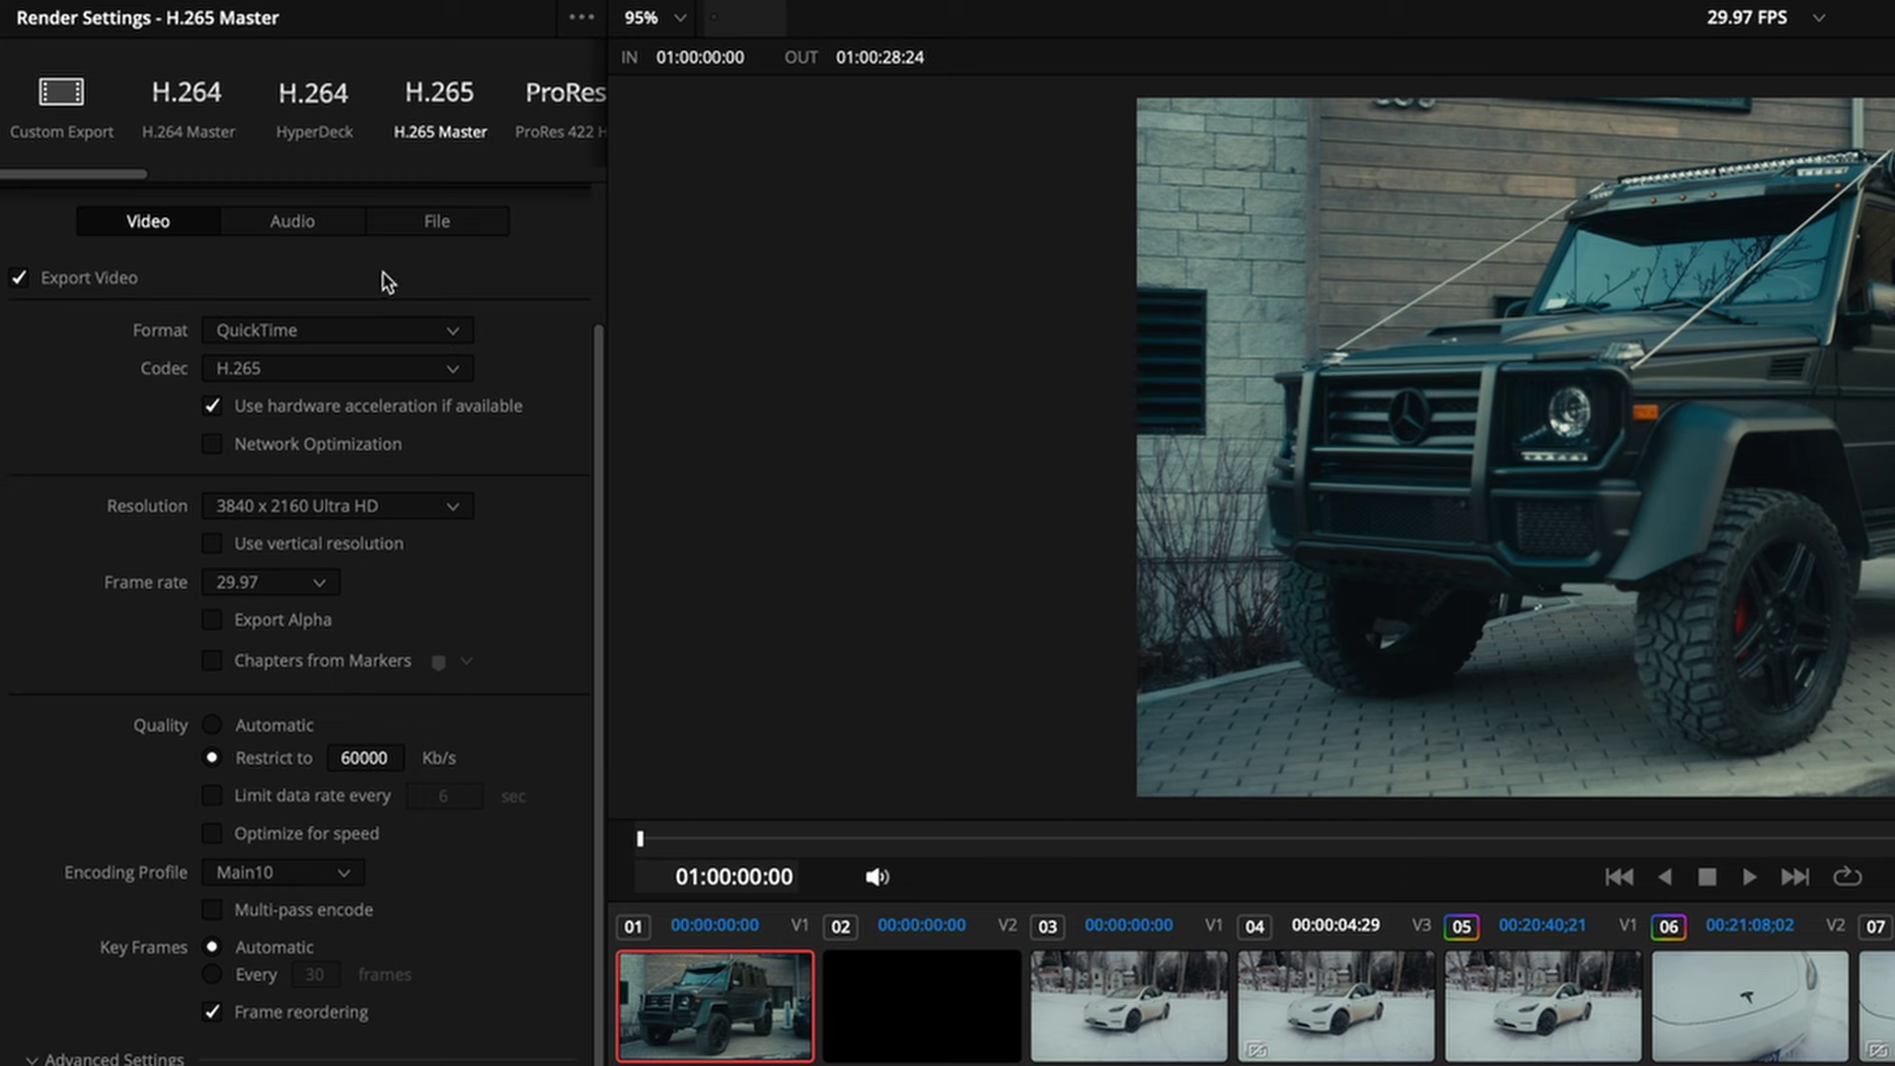
pyautogui.scroll(-2, 296, 782)
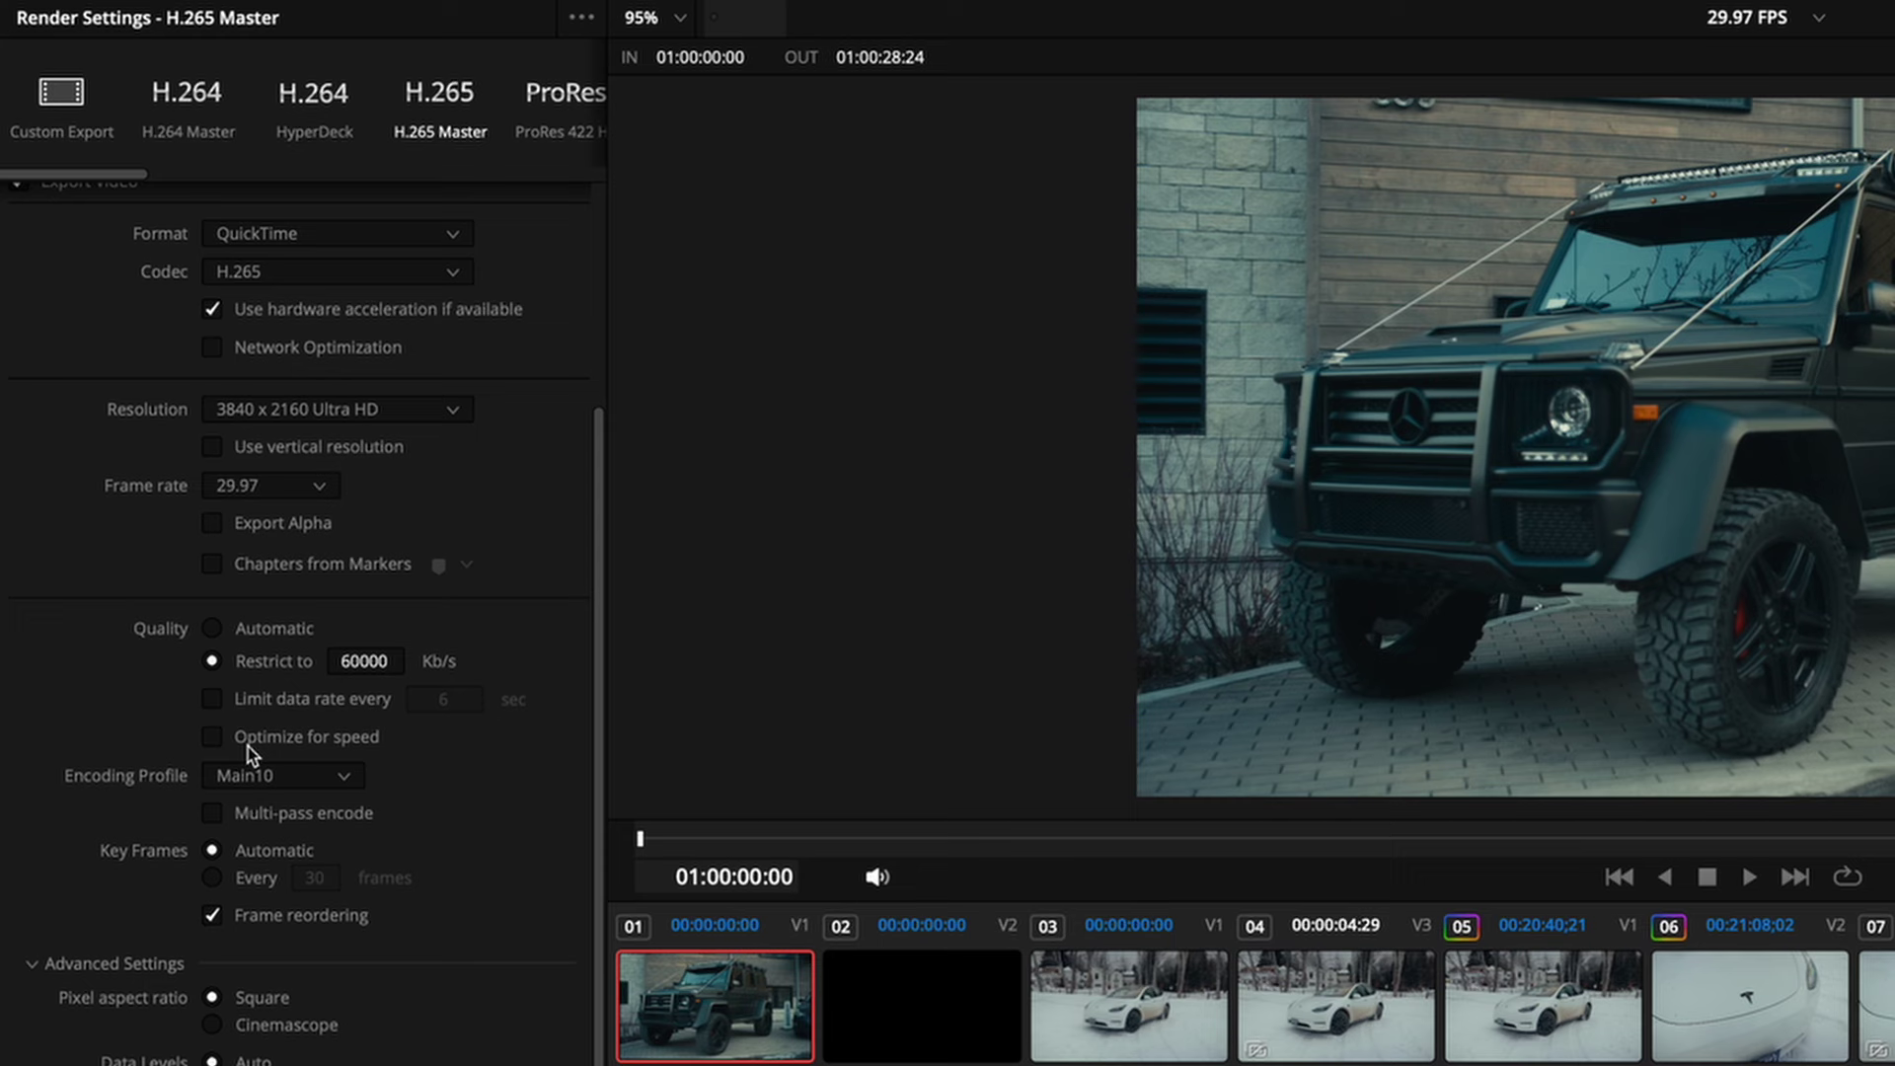
pyautogui.click(322, 780)
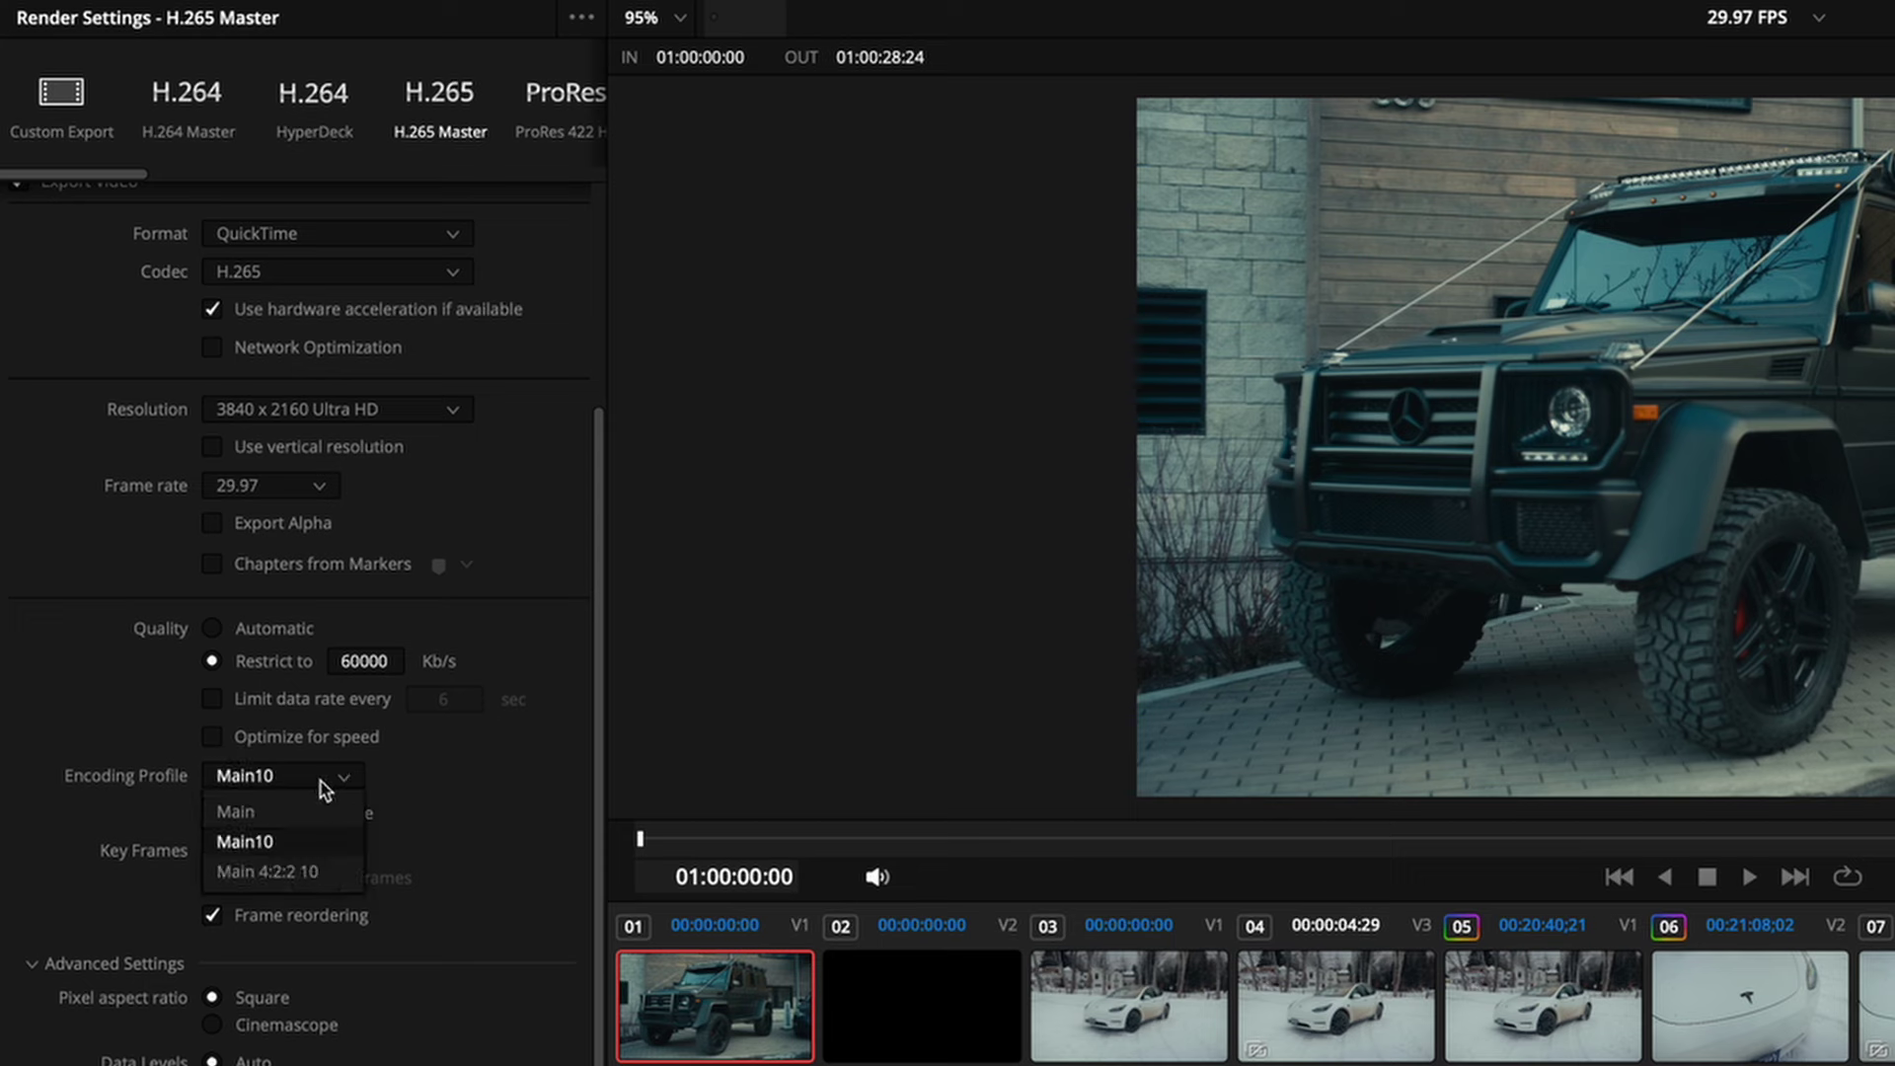
# Step: Change the encoding profile from Main10 to Main 4:2:2 10
pyautogui.click(303, 881)
pyautogui.click(314, 783)
pyautogui.click(287, 871)
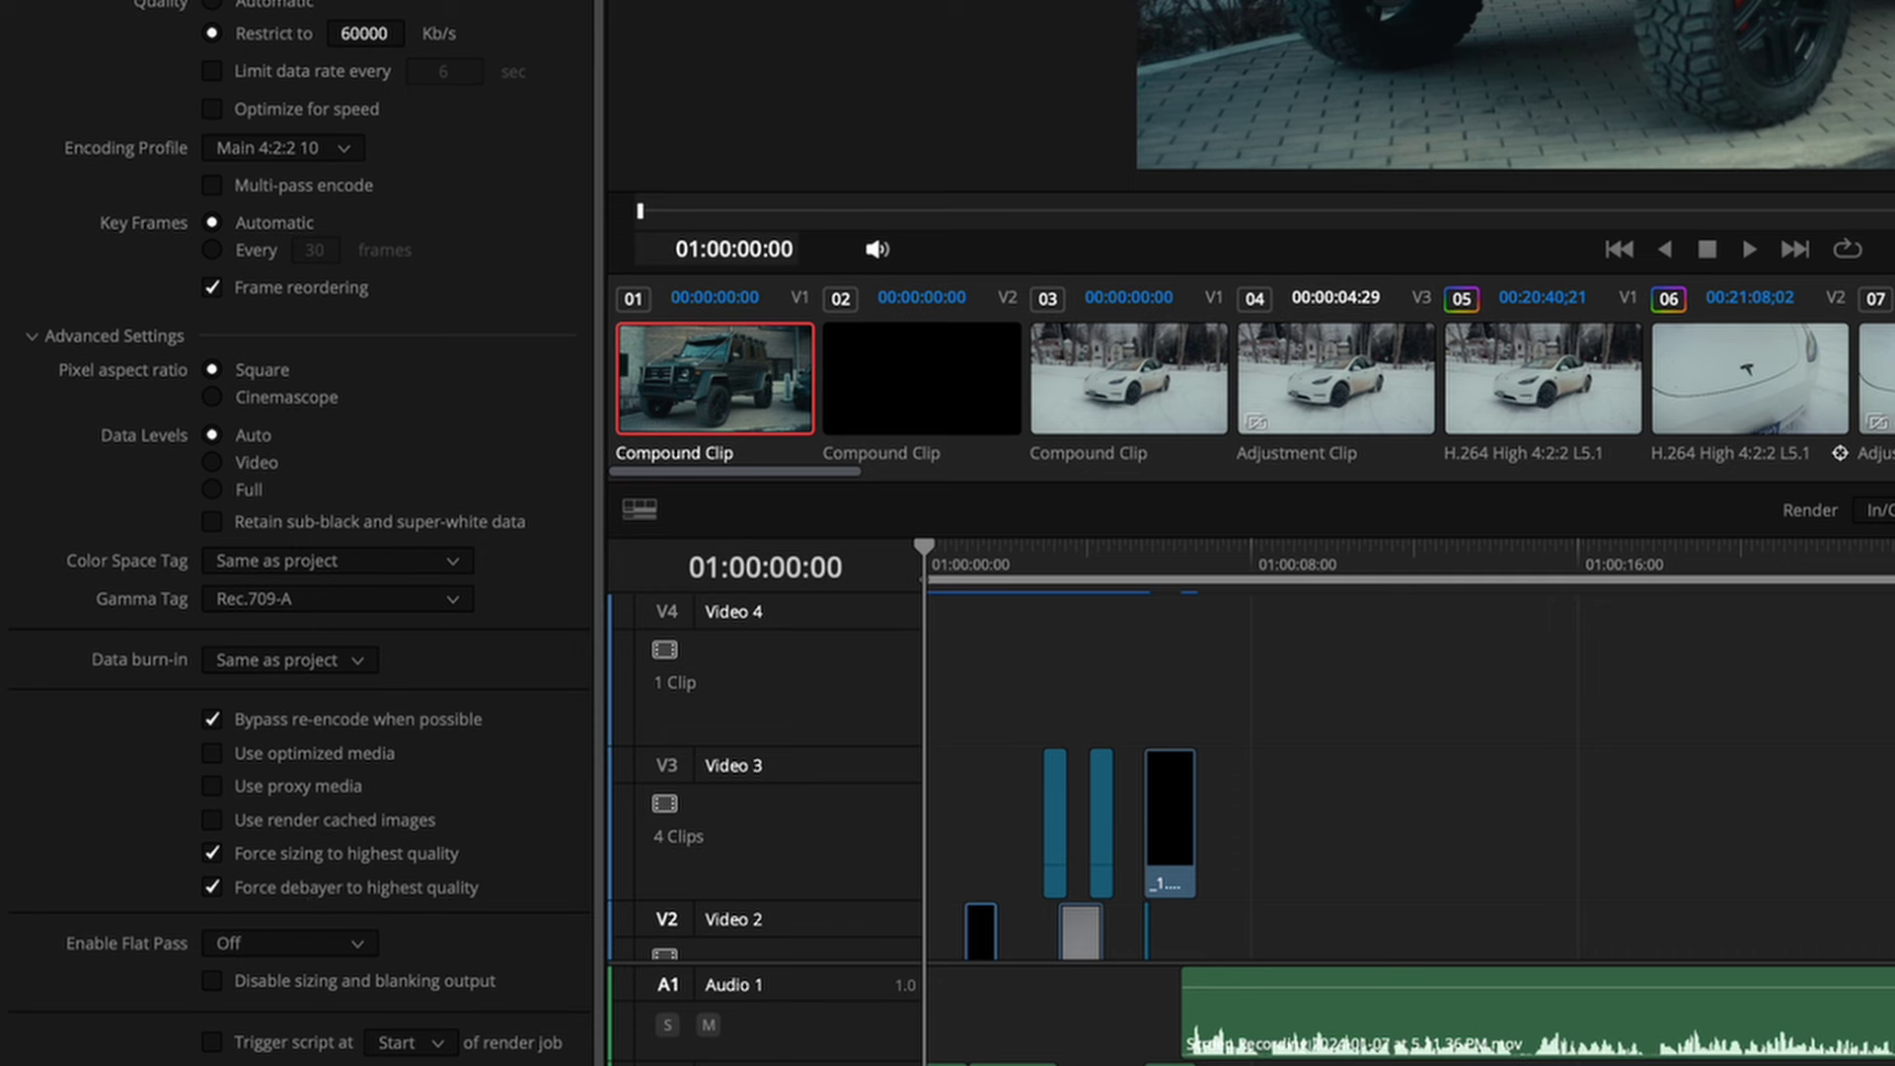
# Step: Uncheck Force sizing and Force debayer, and check Use optimized media and Use proxy media
pyautogui.click(212, 853)
pyautogui.click(212, 886)
pyautogui.click(212, 753)
pyautogui.click(212, 785)
pyautogui.click(211, 819)
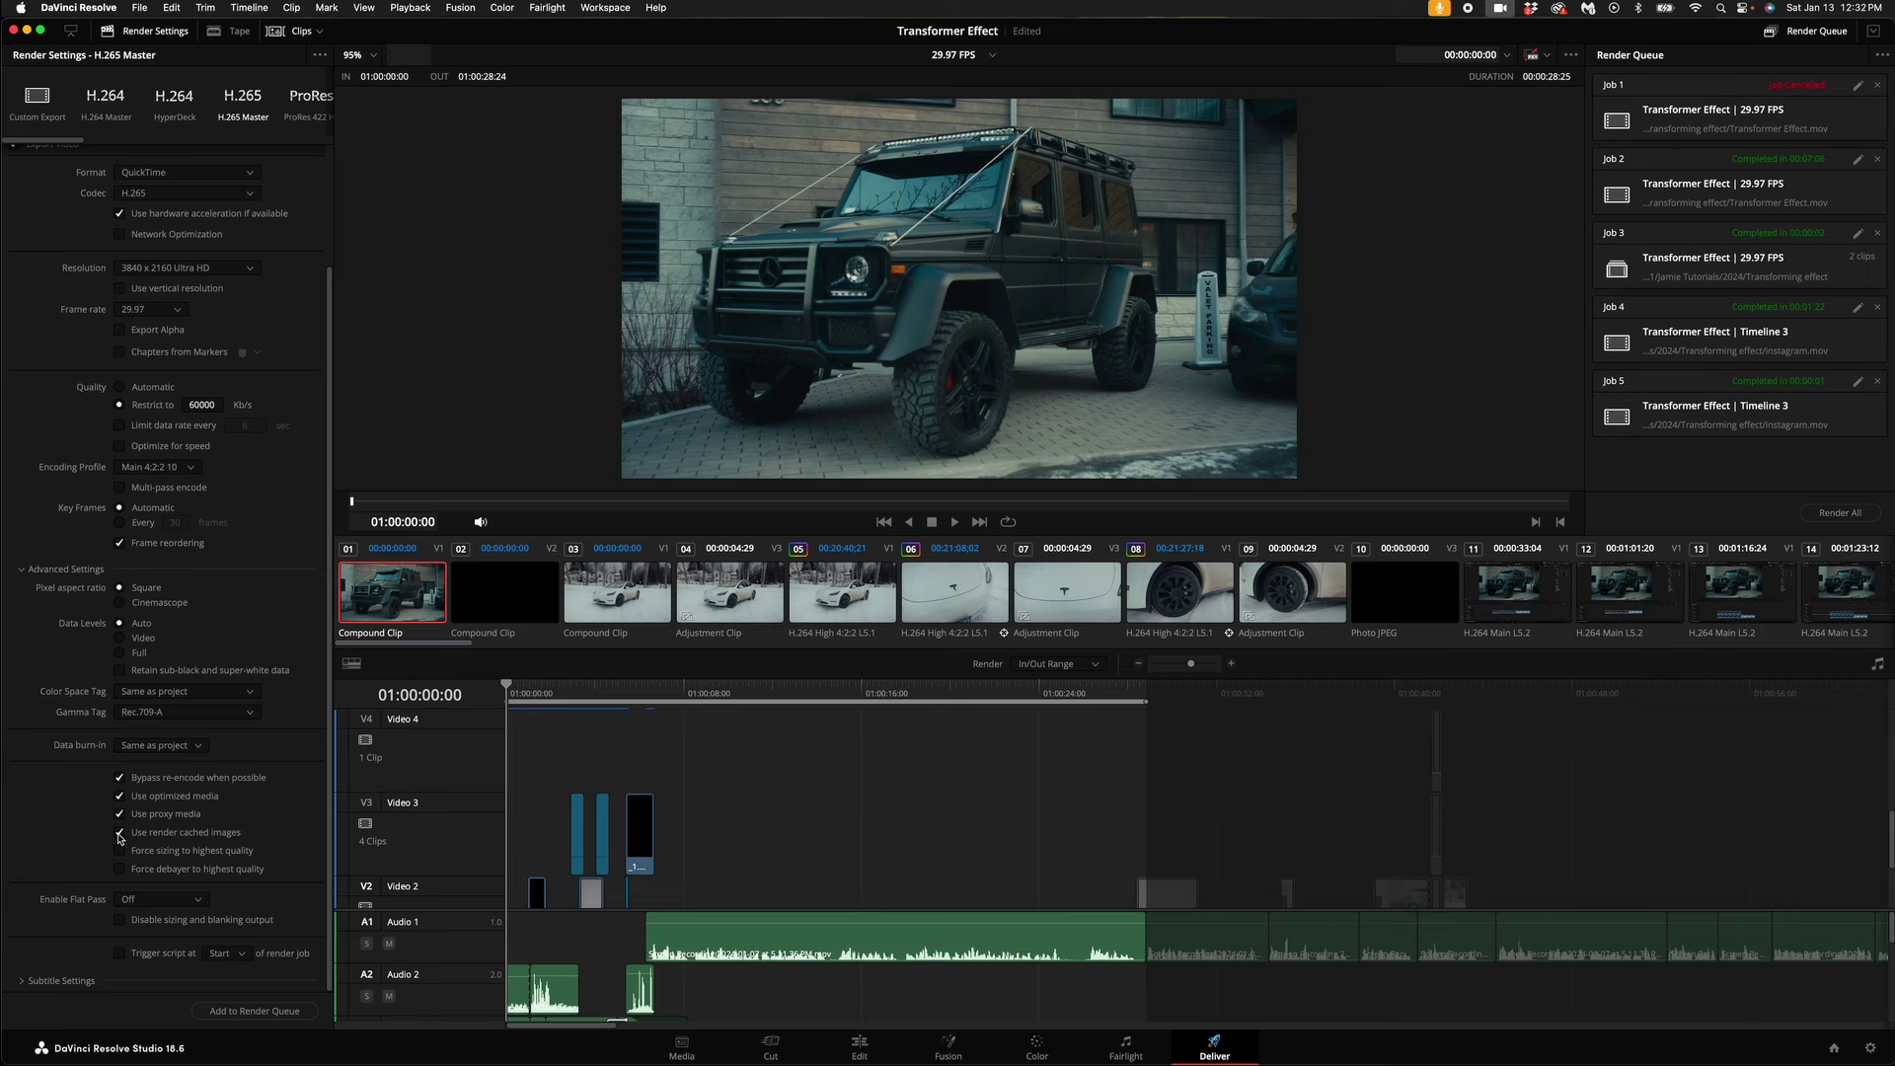
pyautogui.click(1870, 1050)
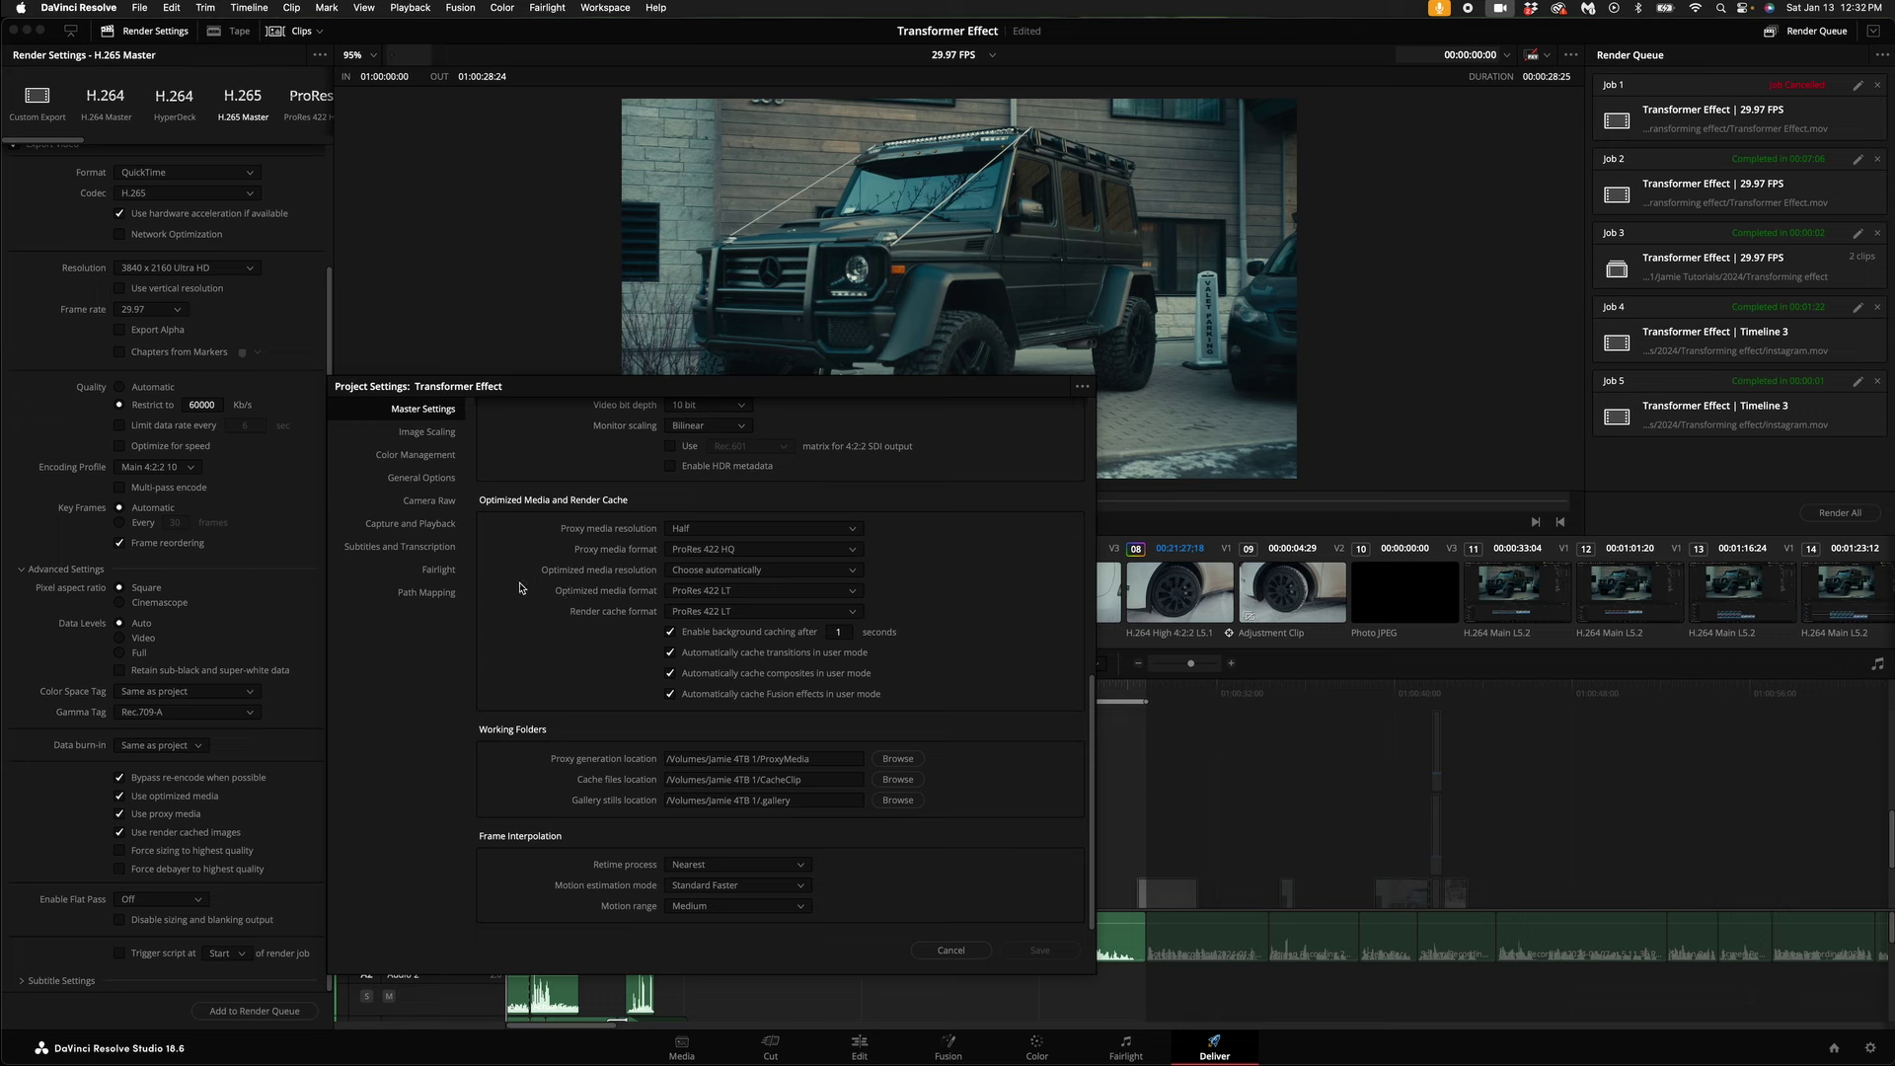
pyautogui.scroll(1, 641, 617)
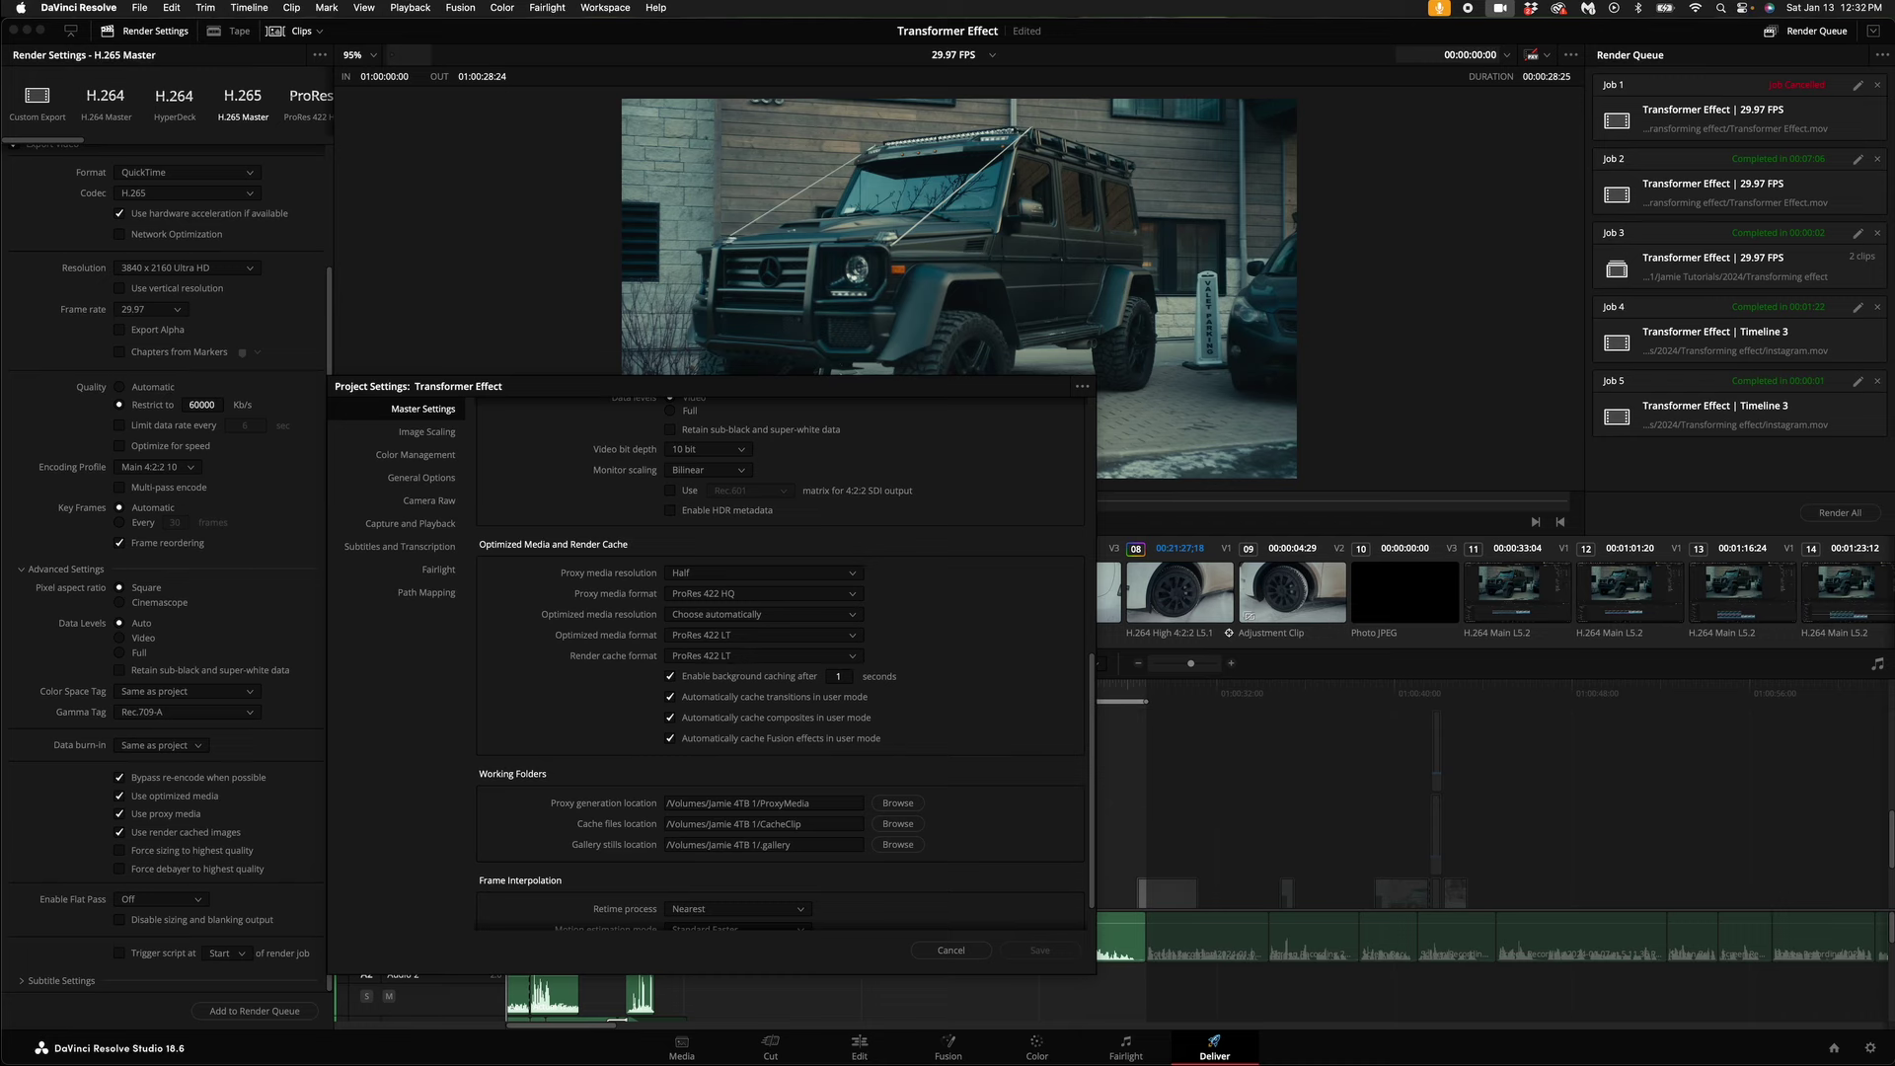
pyautogui.press('Escape')
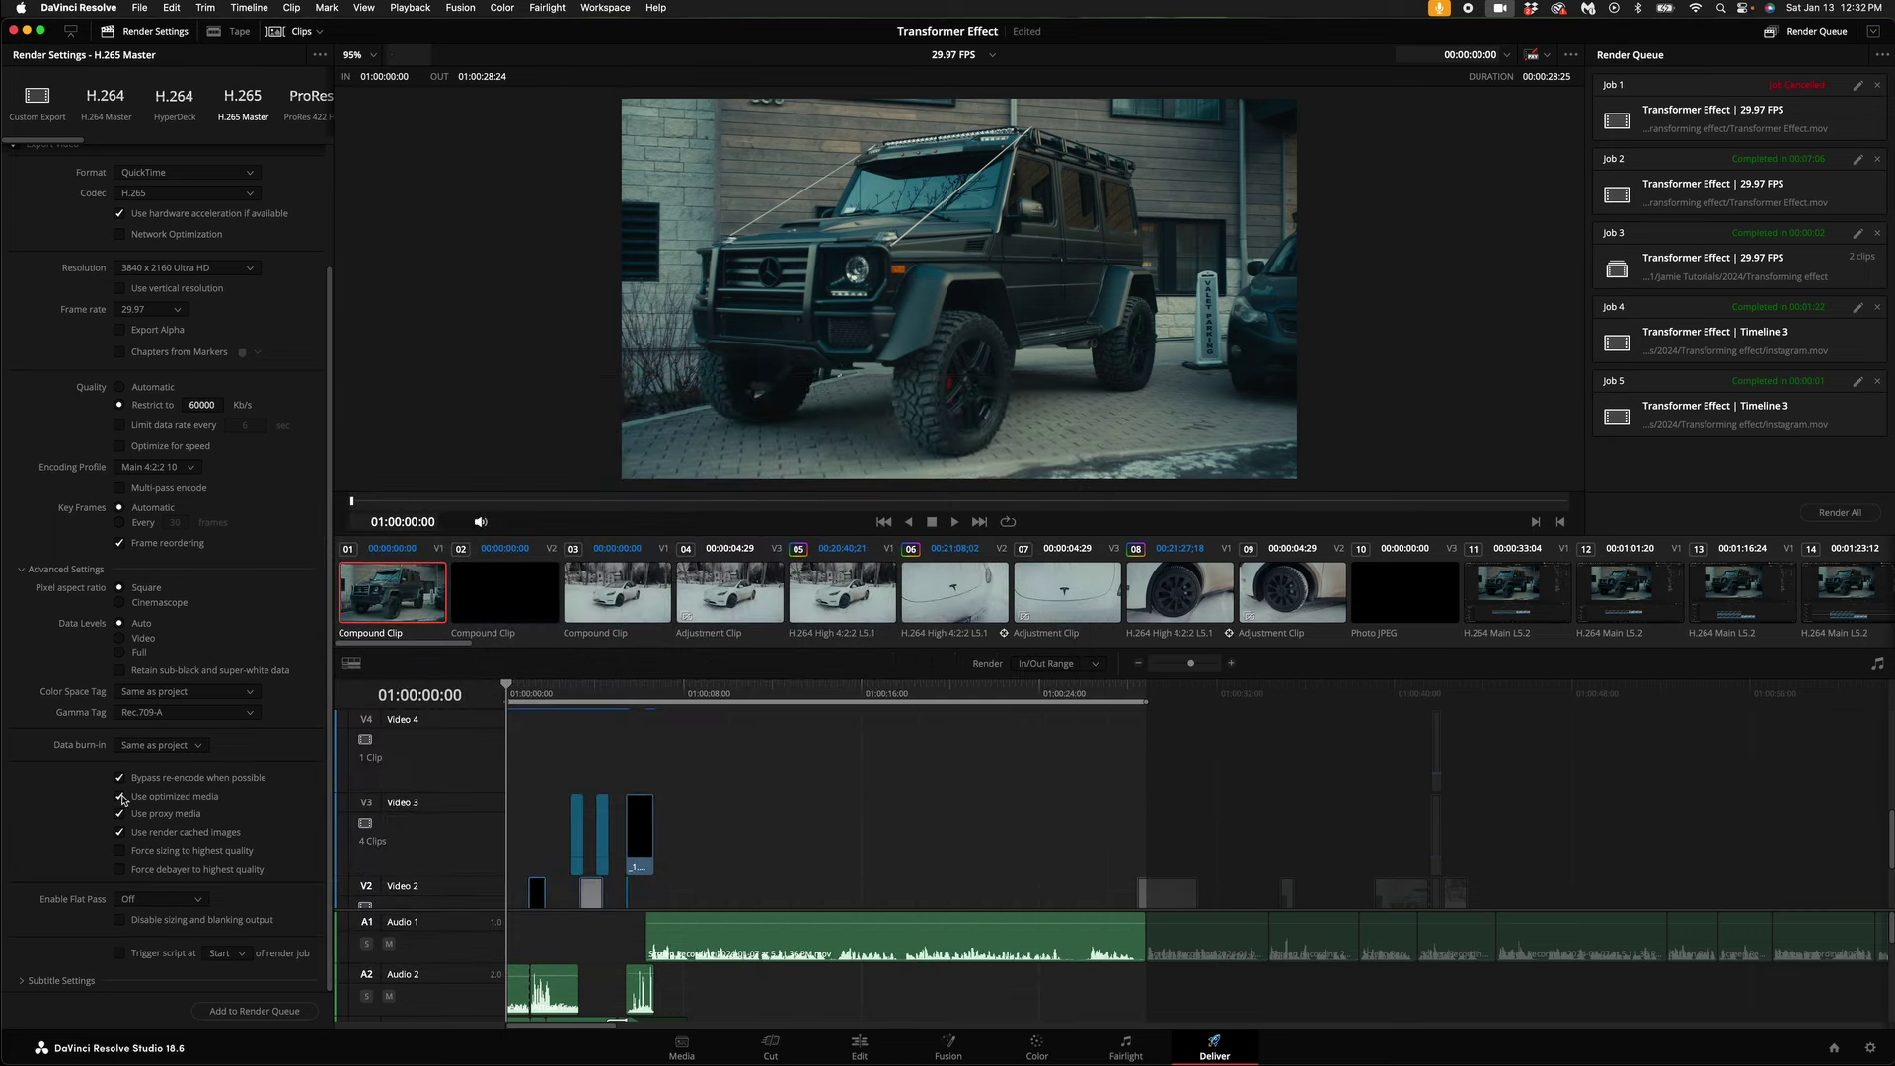
# Step: Uncheck optimized and proxy media, and re-enable Force debayer to highest quality
pyautogui.click(121, 796)
pyautogui.click(119, 815)
pyautogui.click(119, 850)
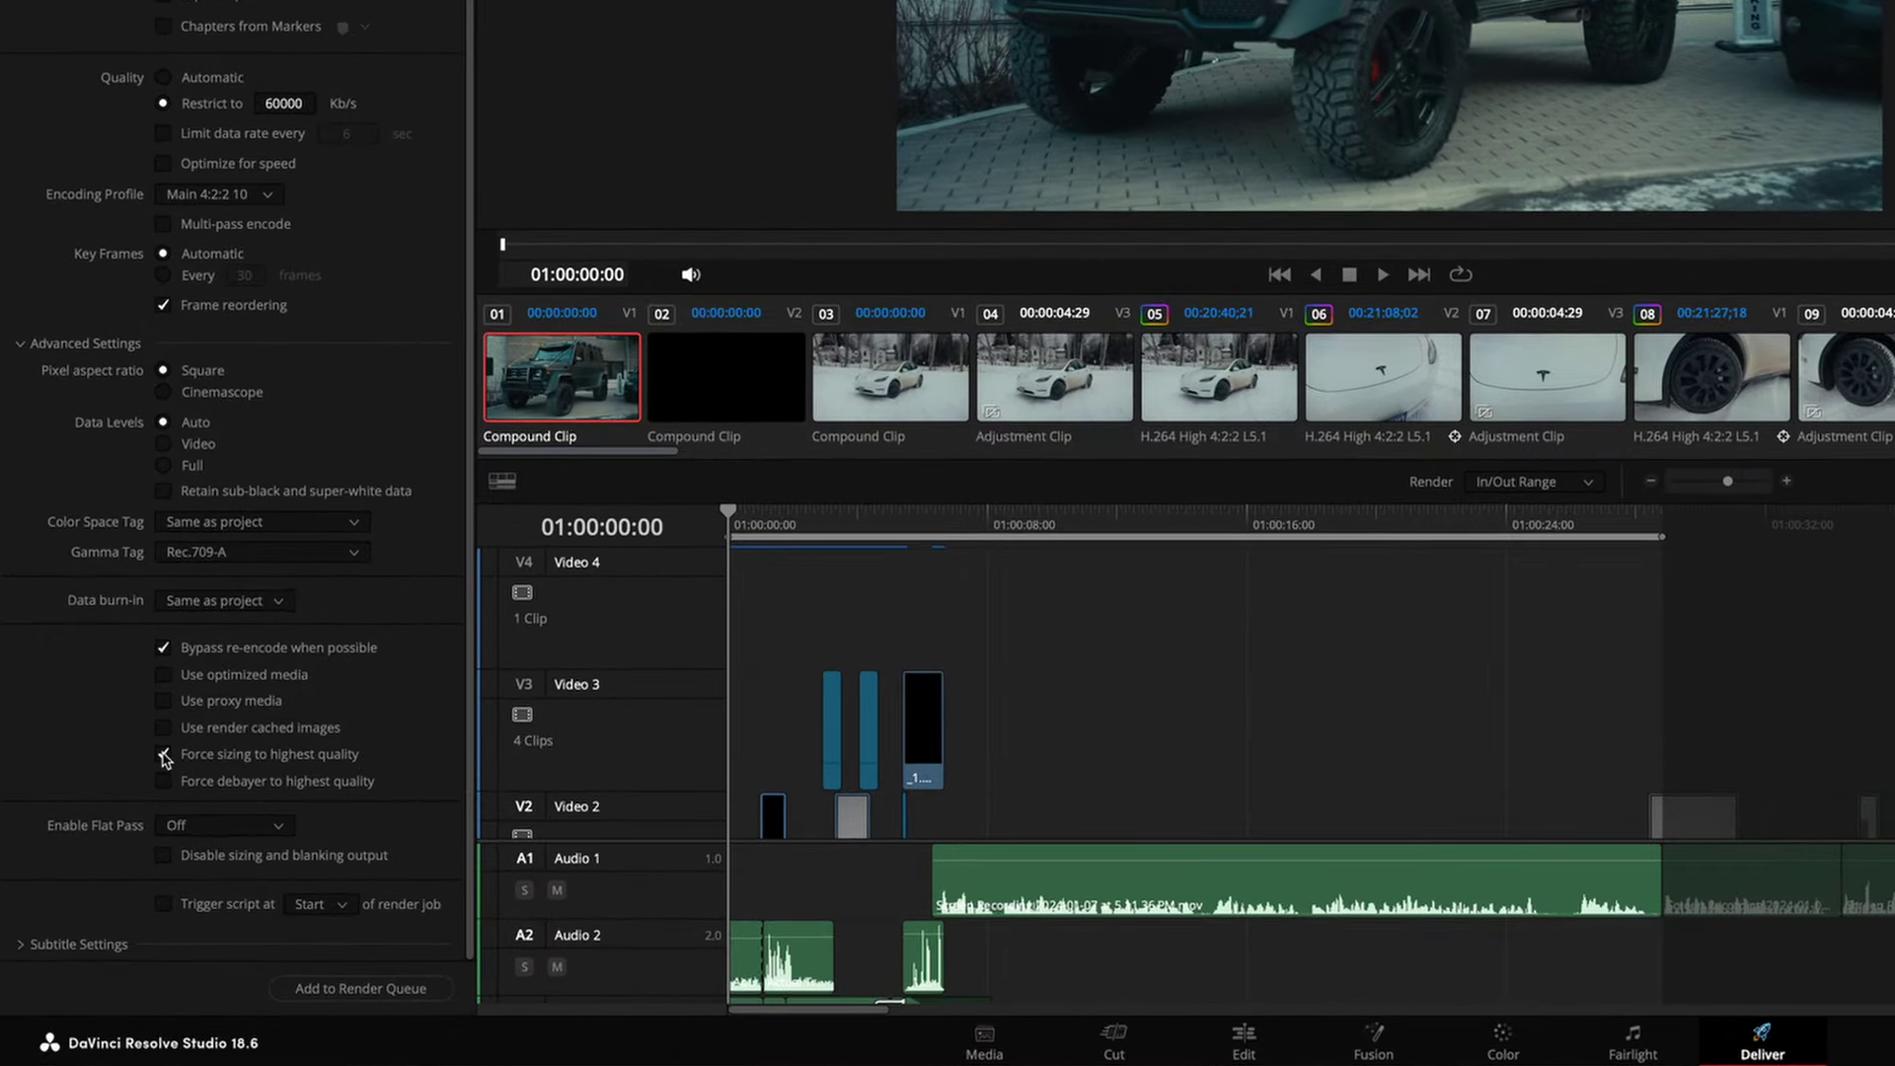
pyautogui.click(164, 782)
pyautogui.scroll(5, 273, 780)
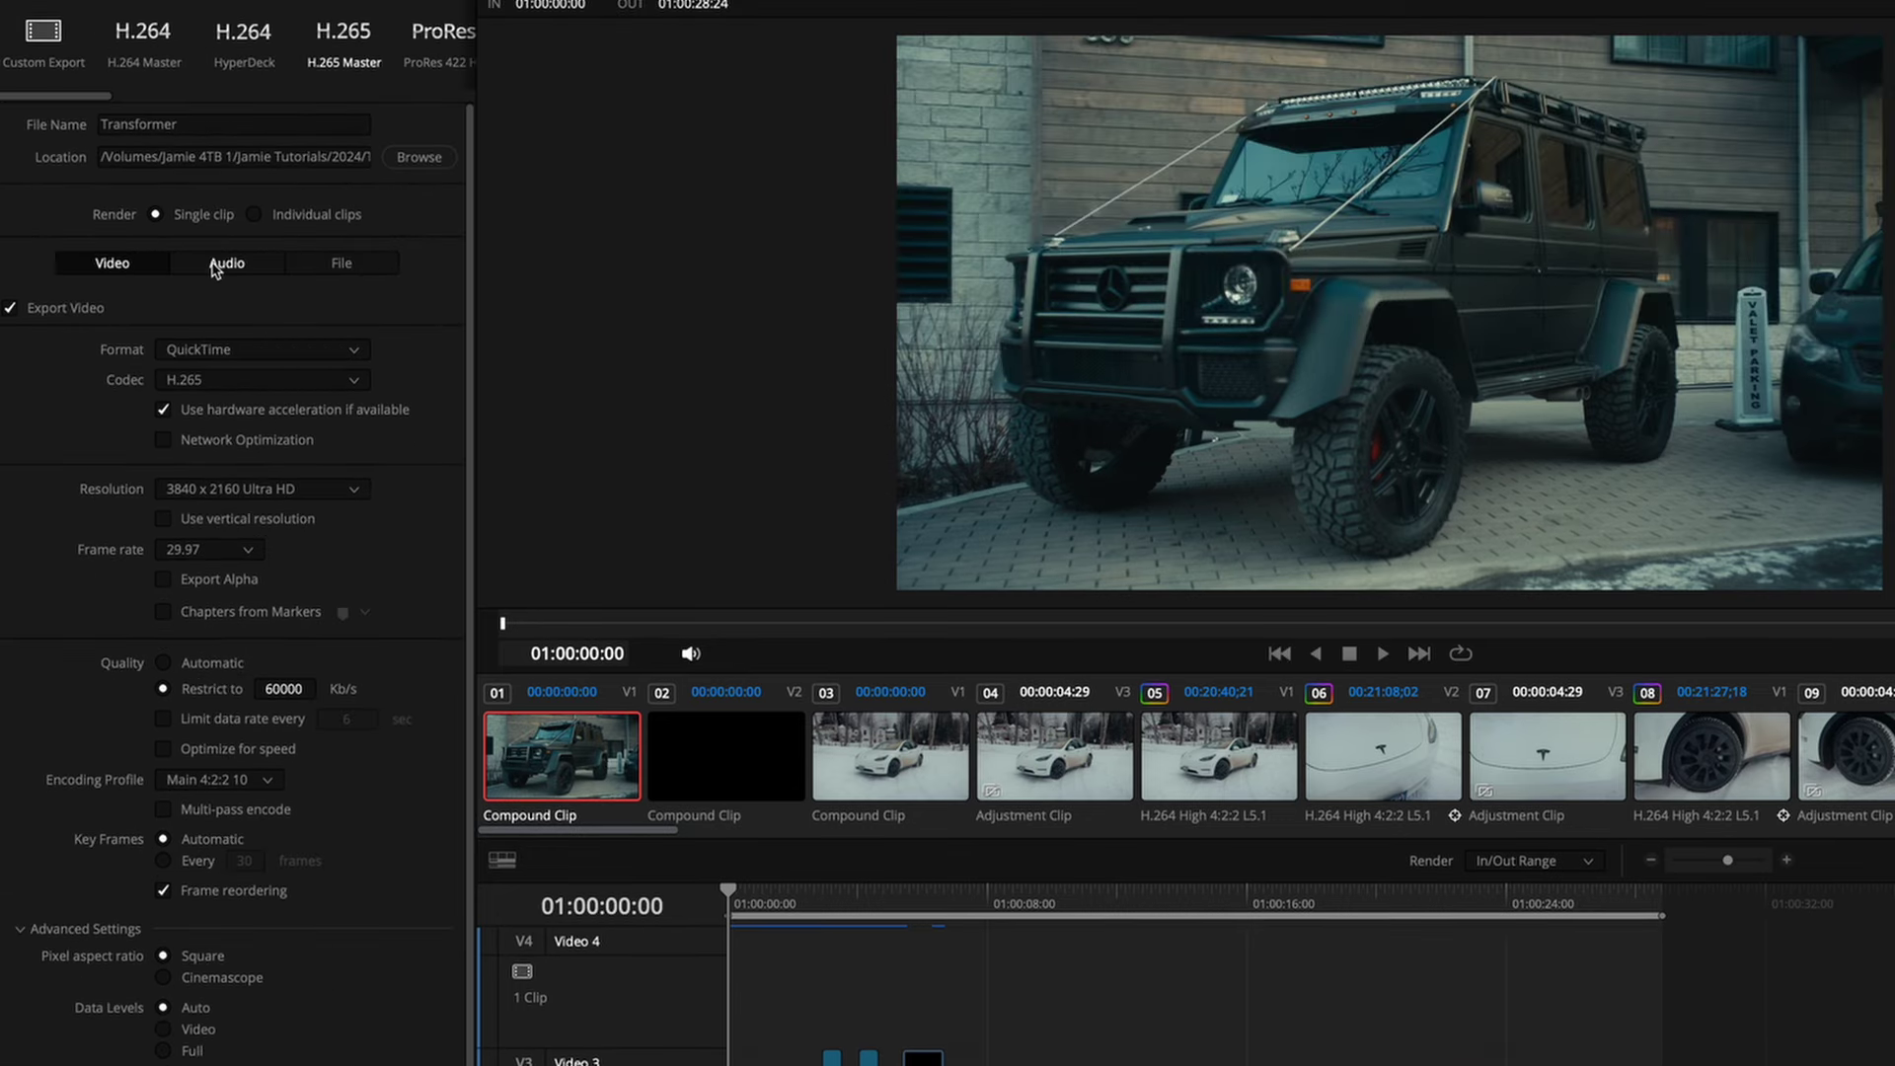
# Step: Bring up the audio export settings and set Linear PCM bit depth to 24
pyautogui.click(226, 263)
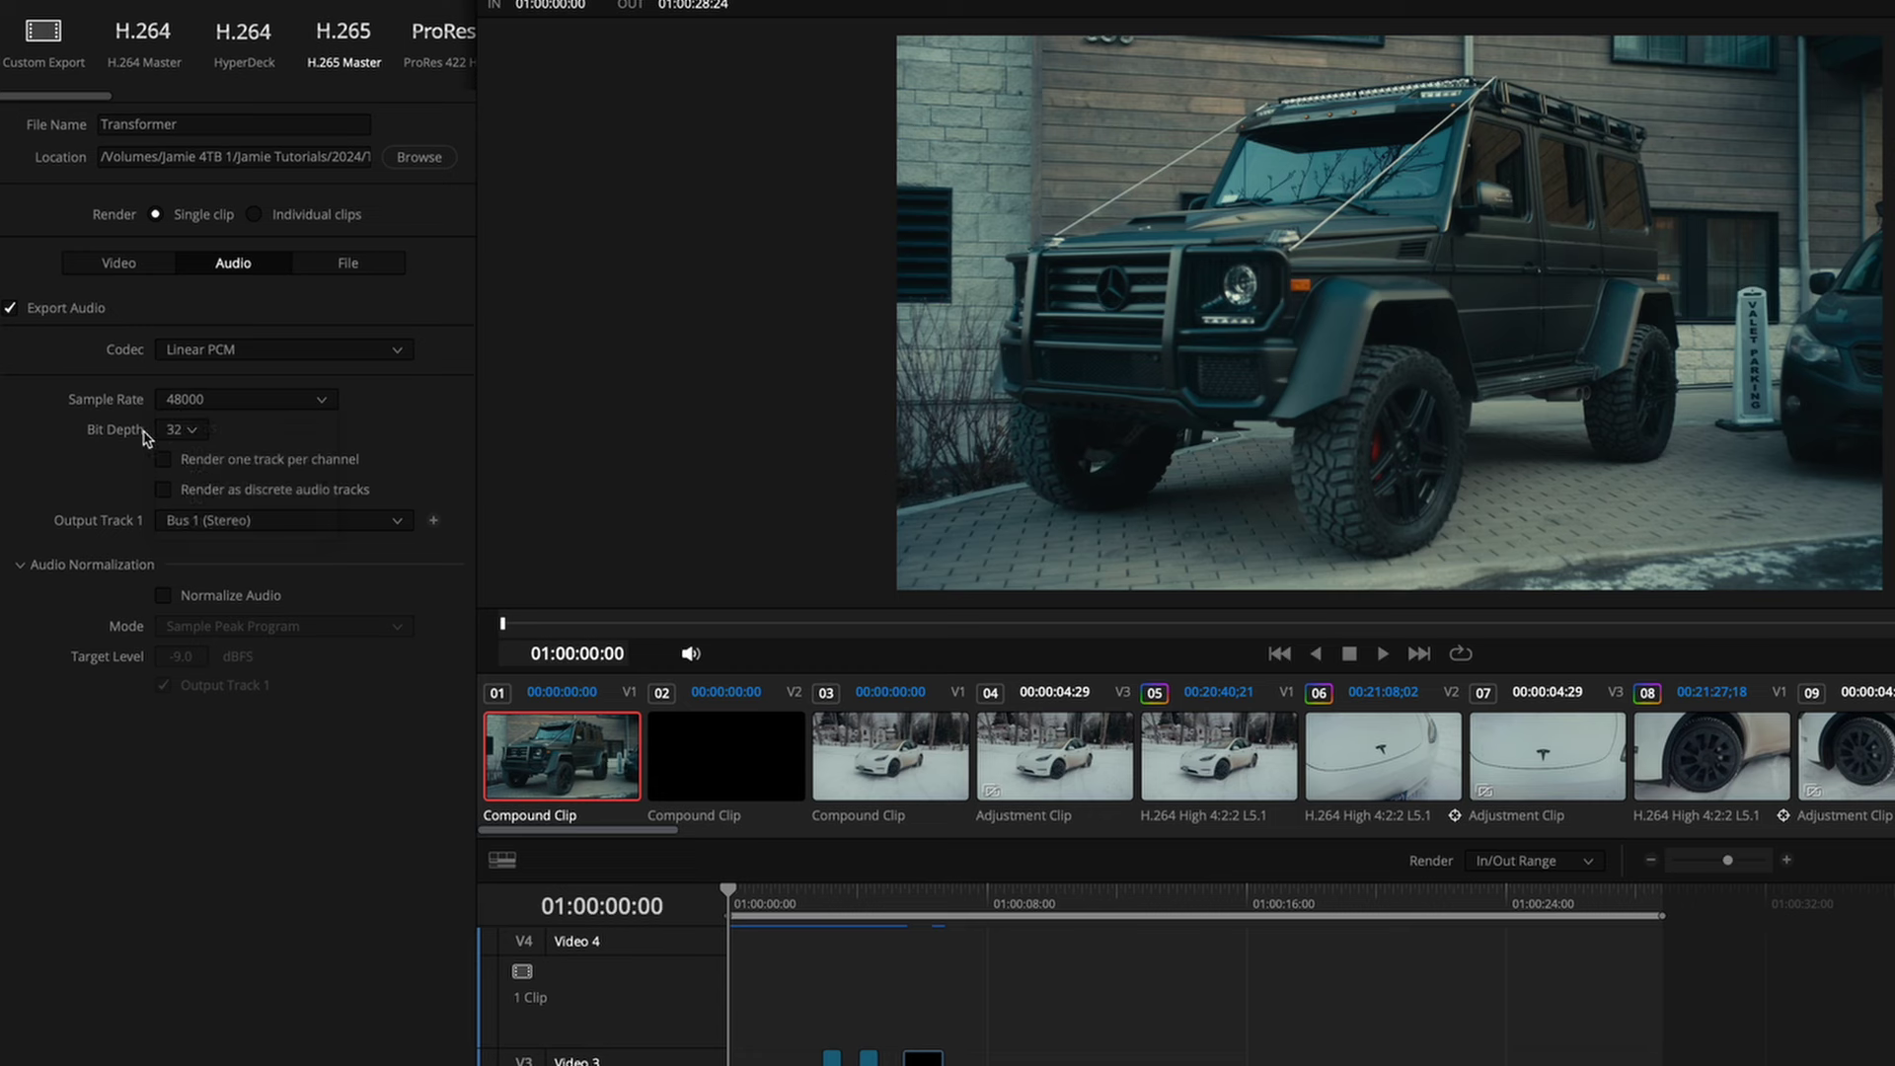
pyautogui.click(188, 431)
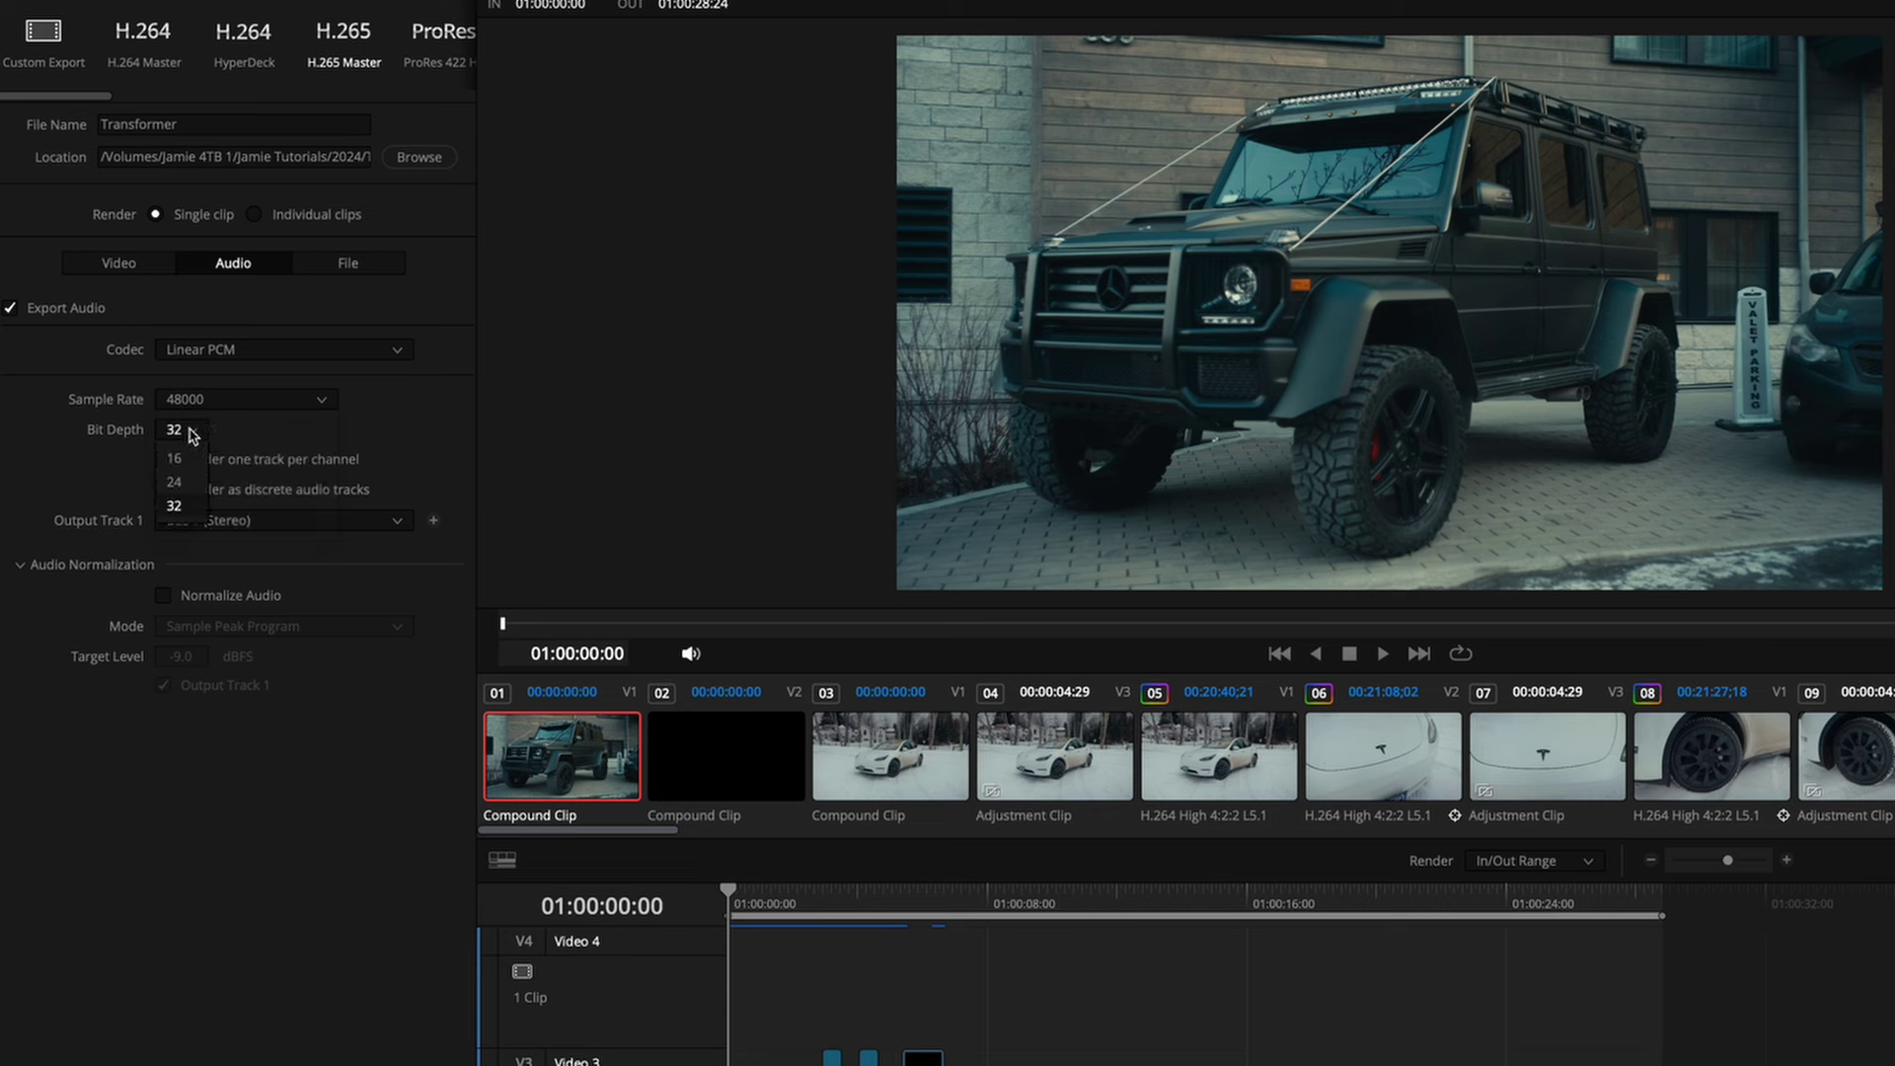
pyautogui.click(188, 481)
pyautogui.click(164, 596)
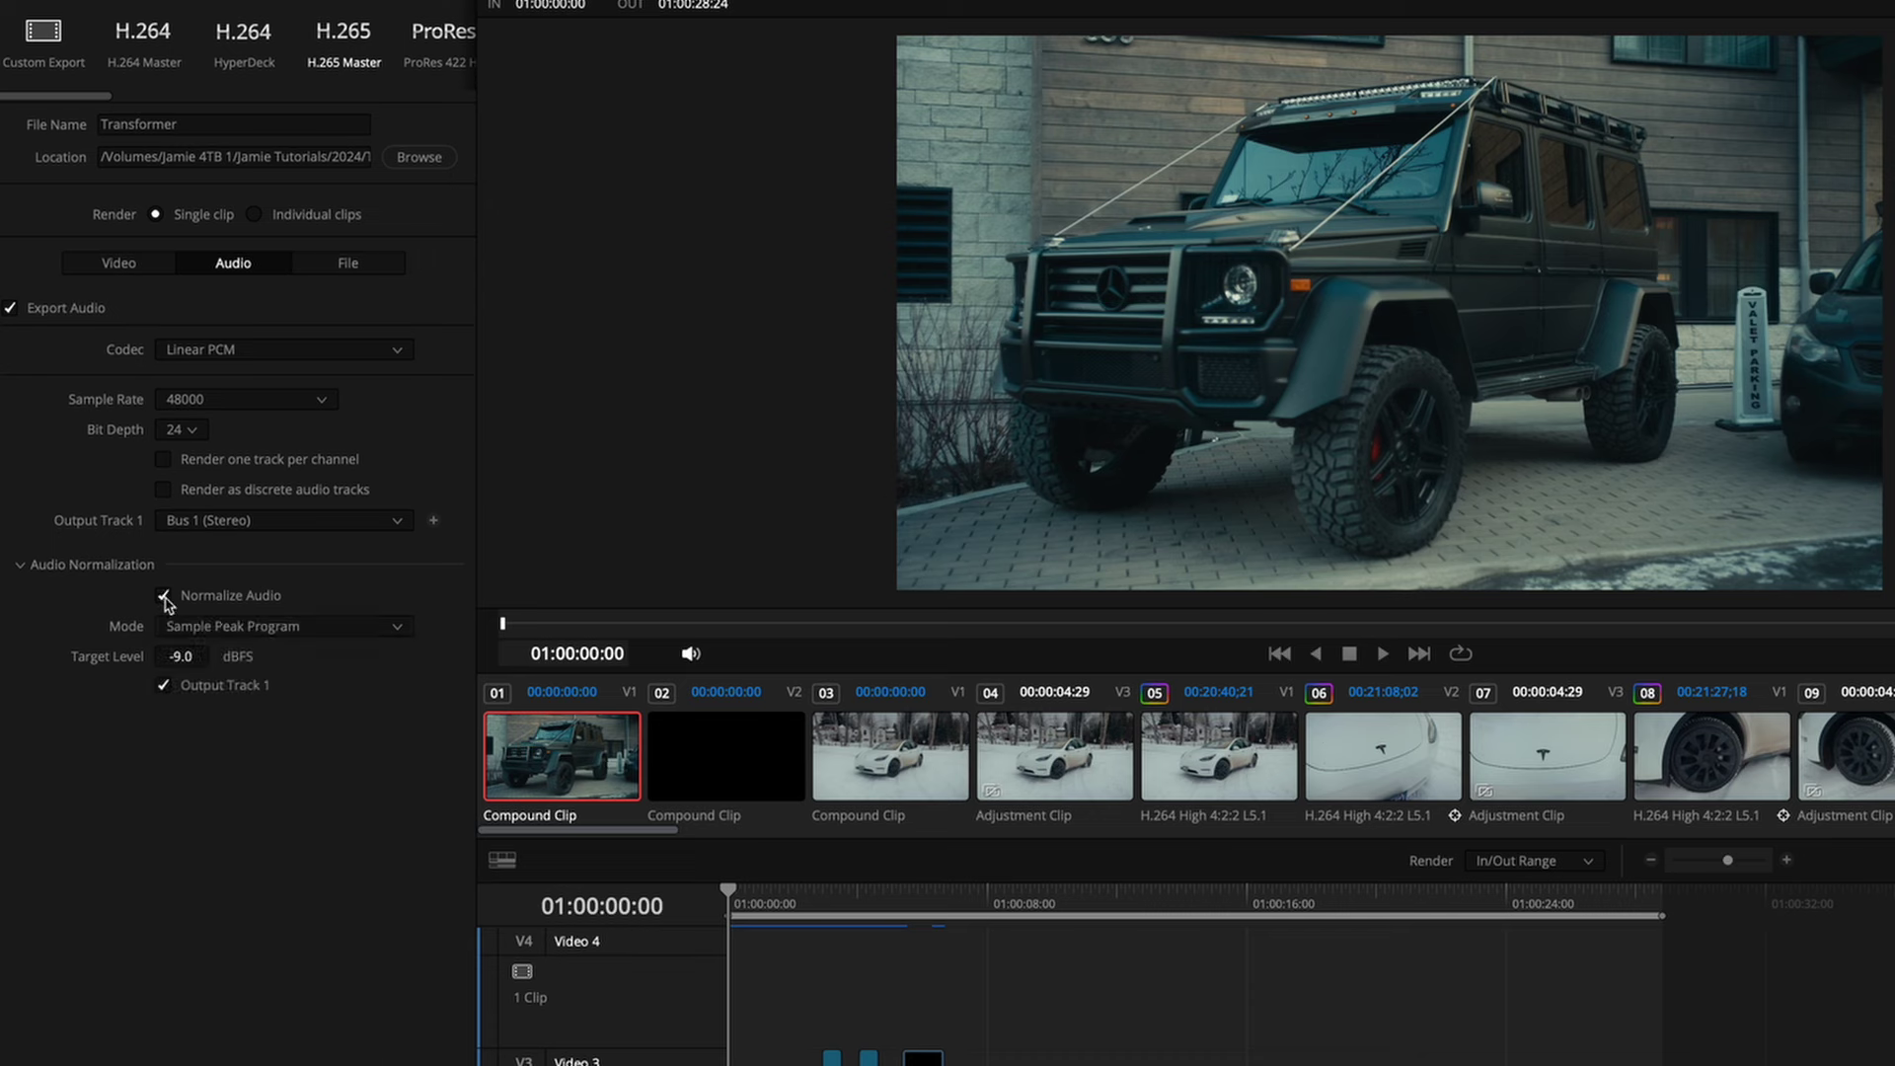
# Step: Set the audio normalization mode to the YouTube loudness standard
pyautogui.click(284, 626)
pyautogui.click(197, 731)
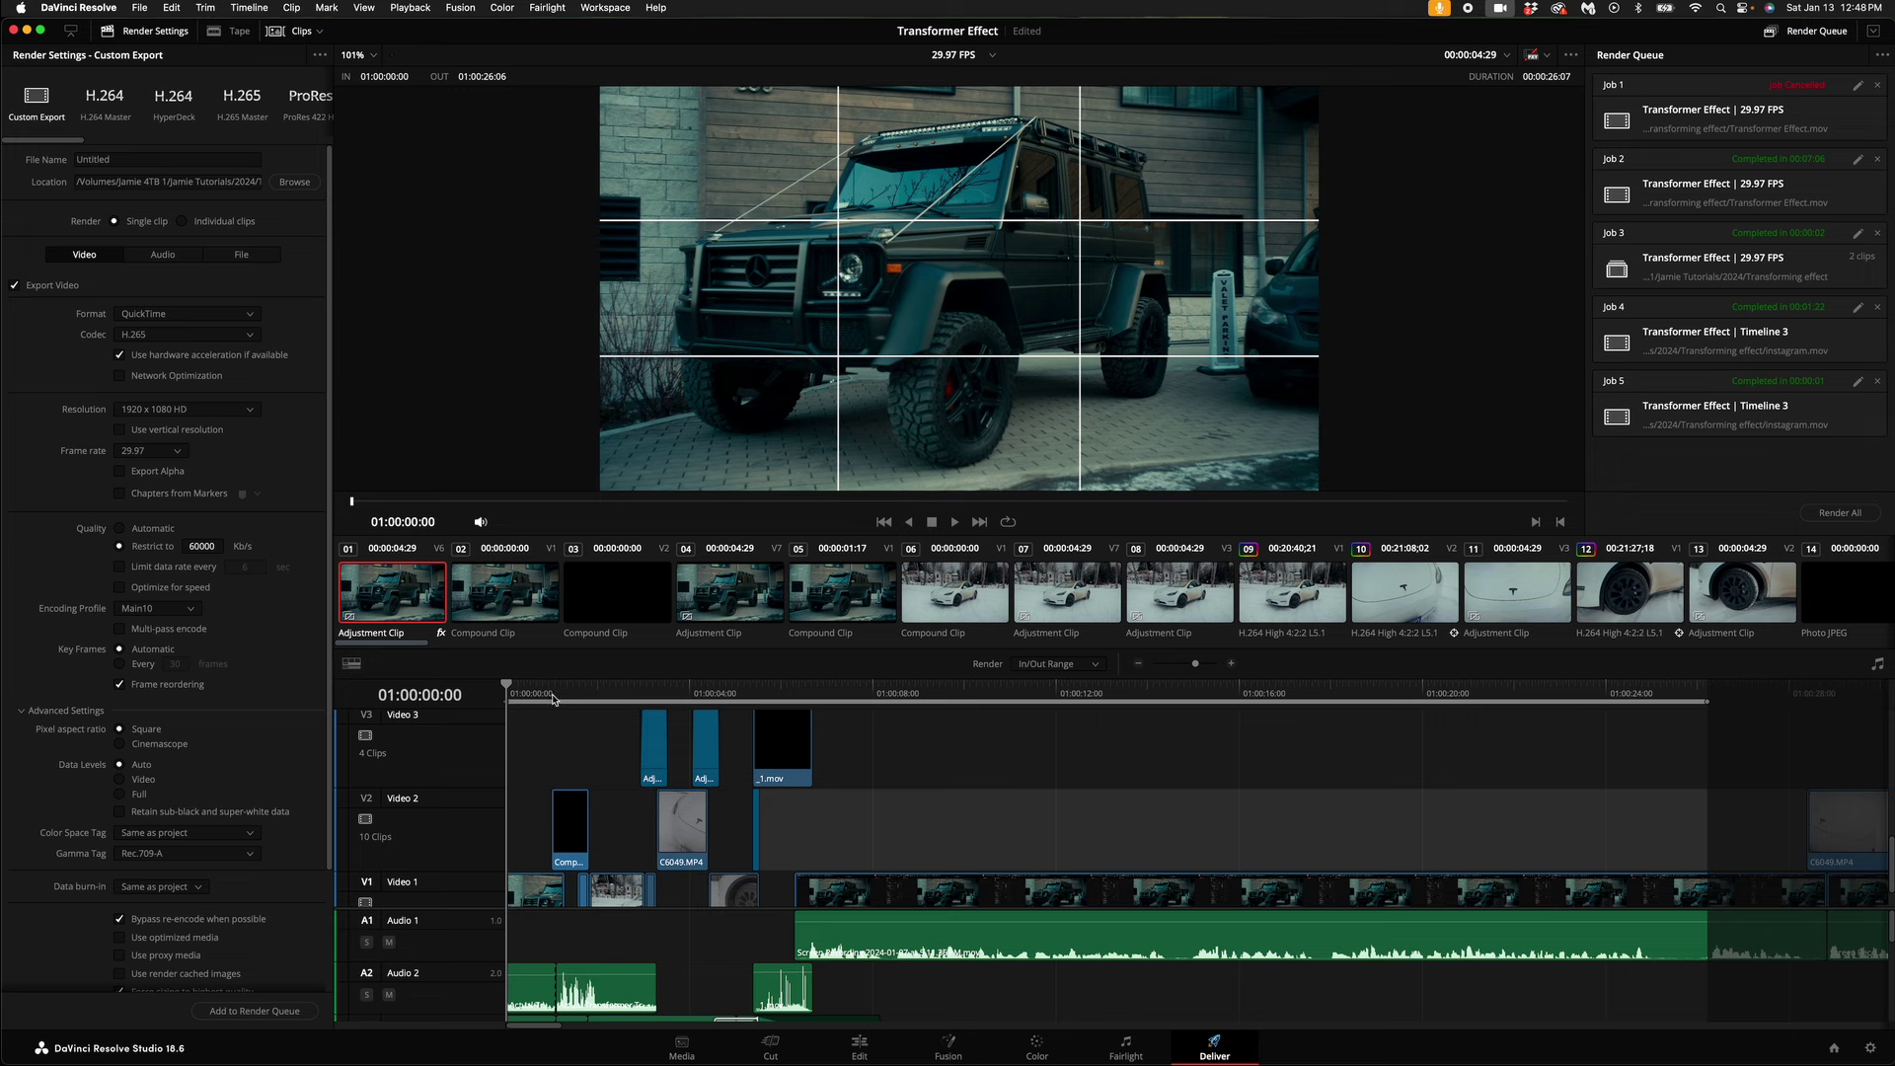
# Step: Move the playhead to 01:00:08:05 and mark it as the render out point
pyautogui.moveTo(552, 699); pyautogui.dragTo(512, 723)
pyautogui.moveTo(632, 696); pyautogui.dragTo(871, 710)
pyautogui.press('o')
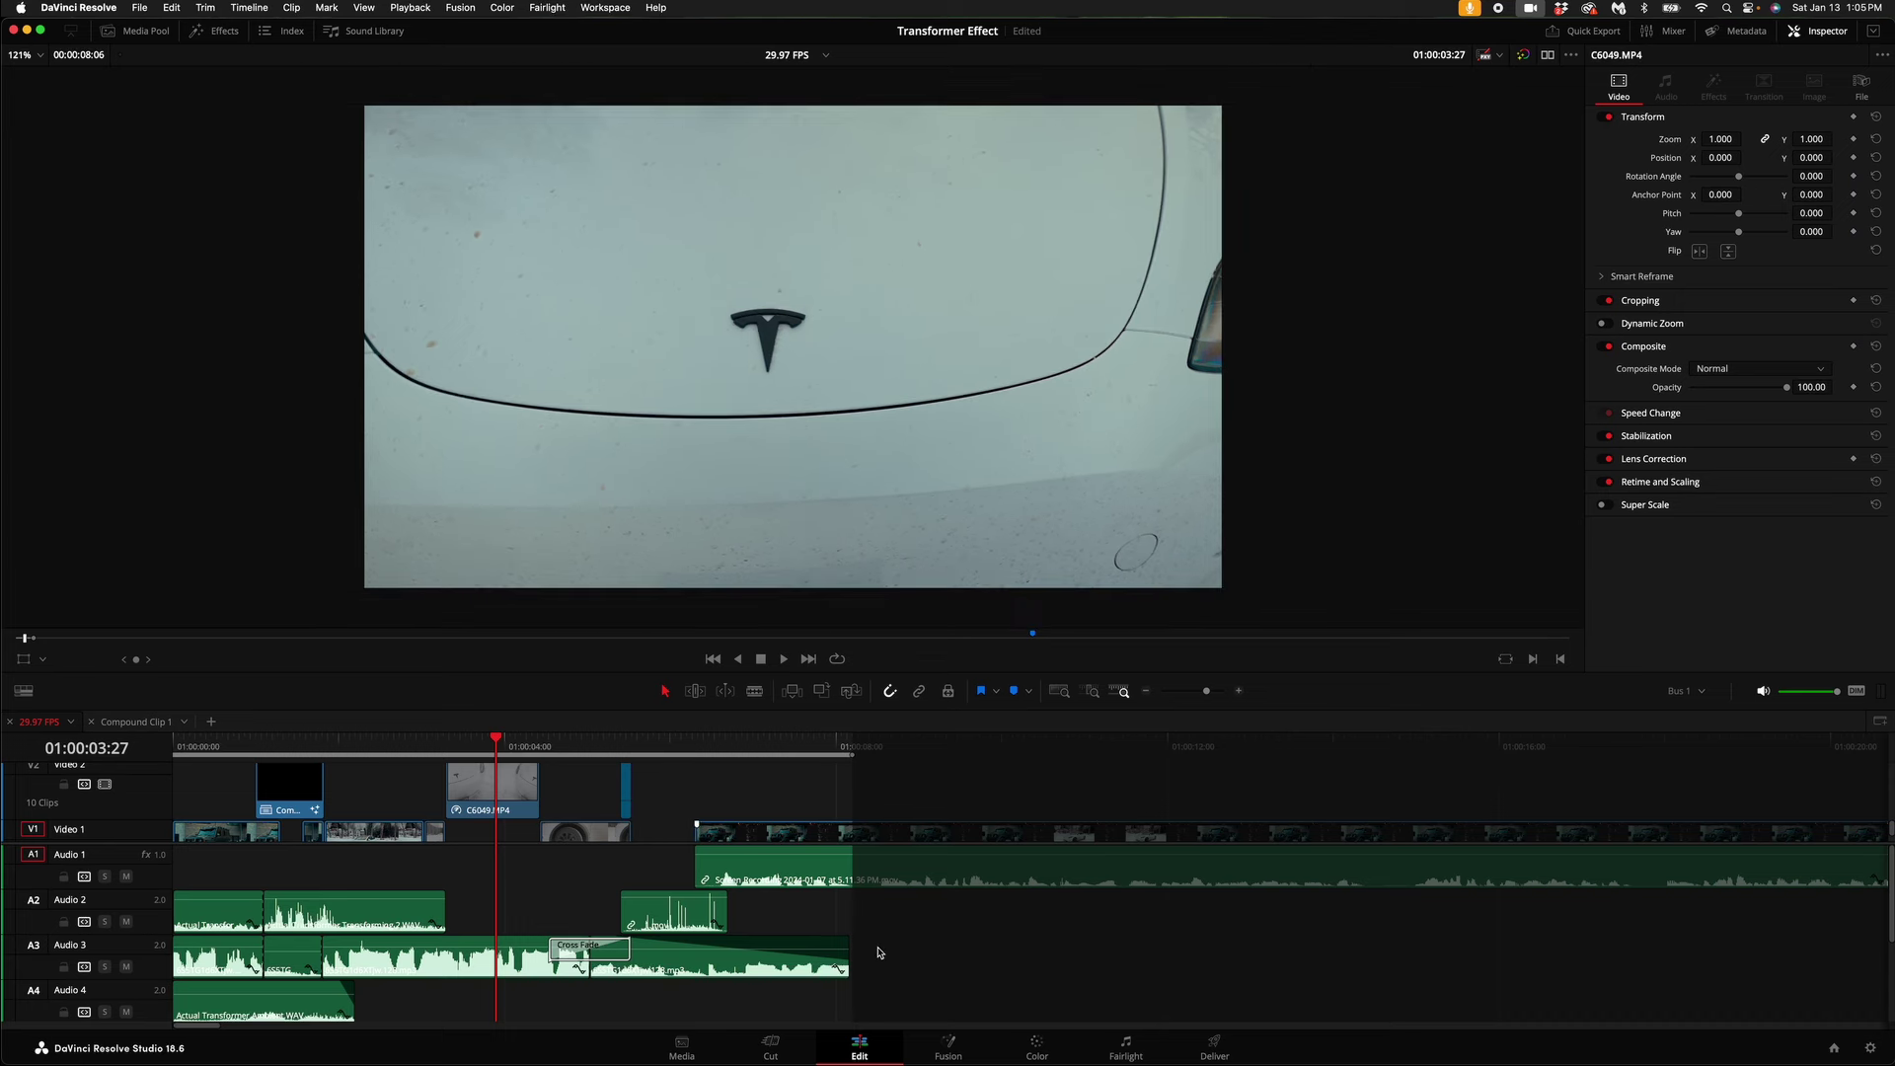
pyautogui.click(783, 1046)
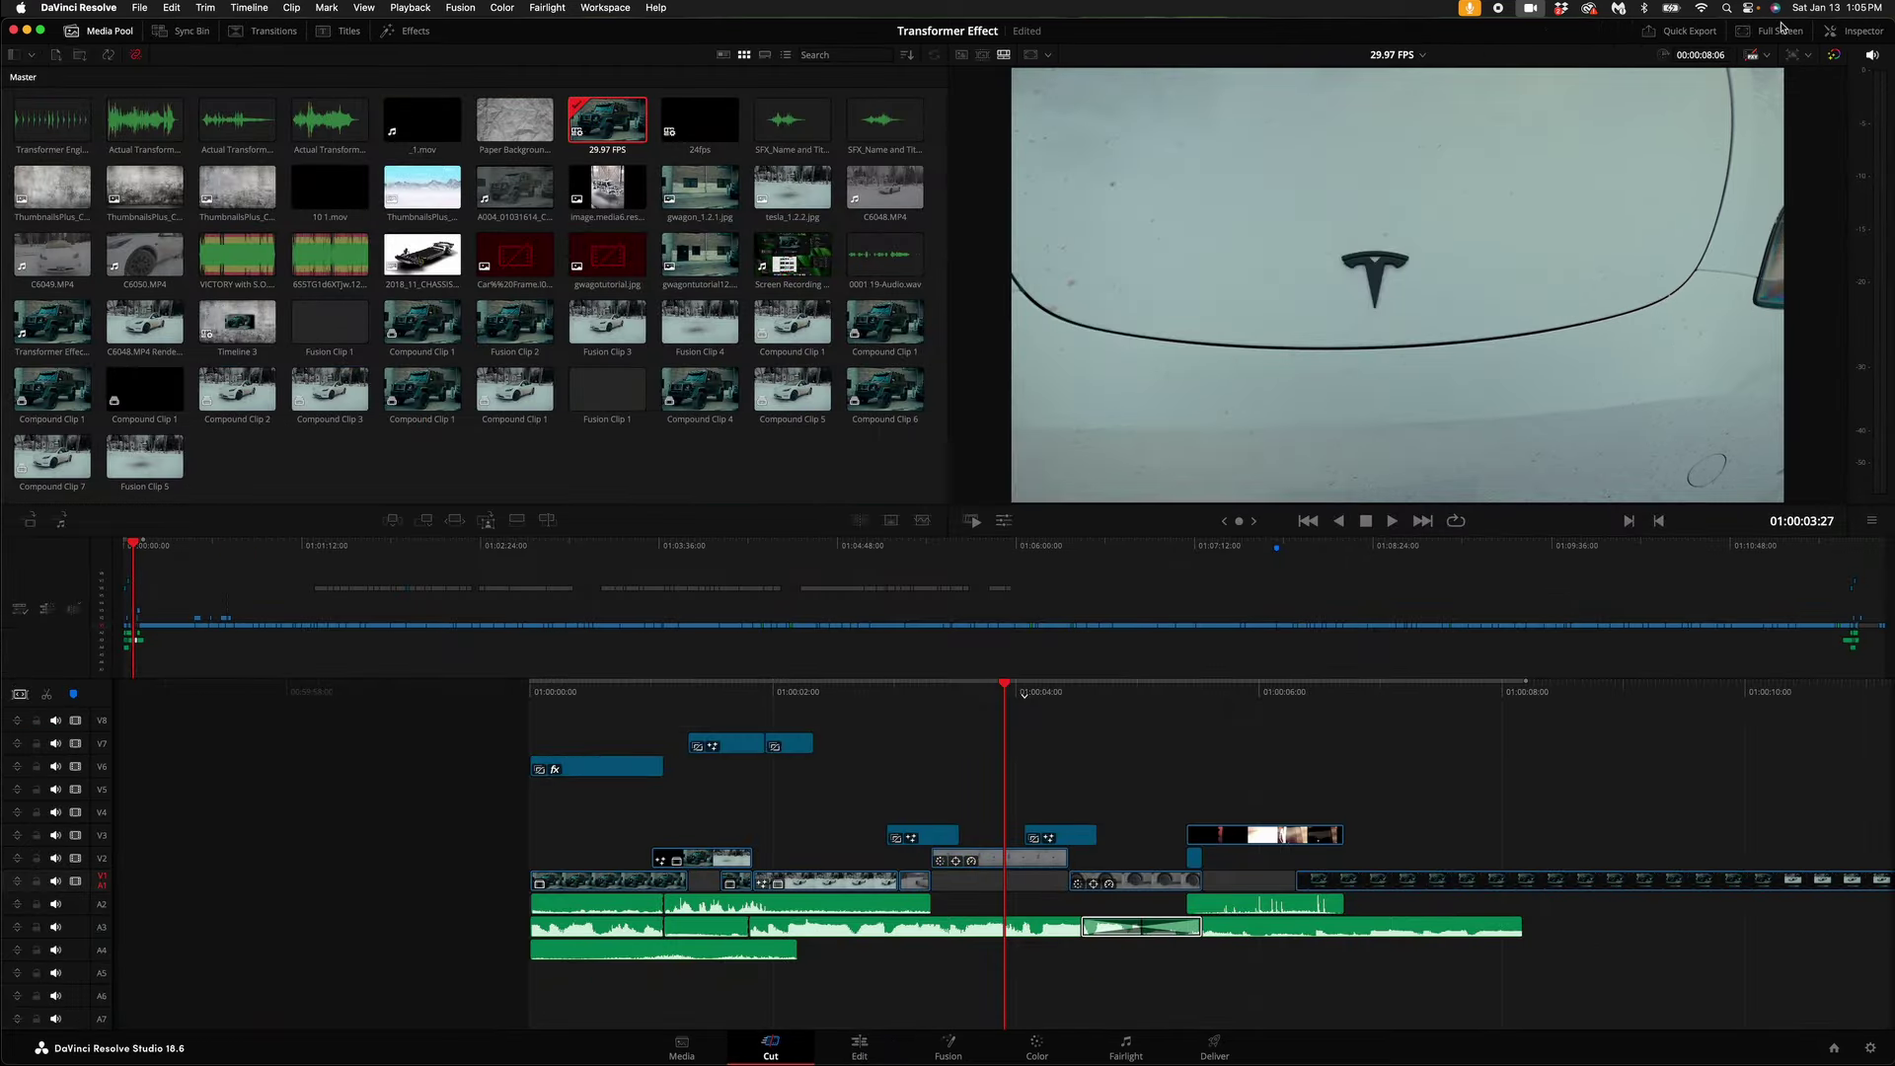
pyautogui.click(1800, 57)
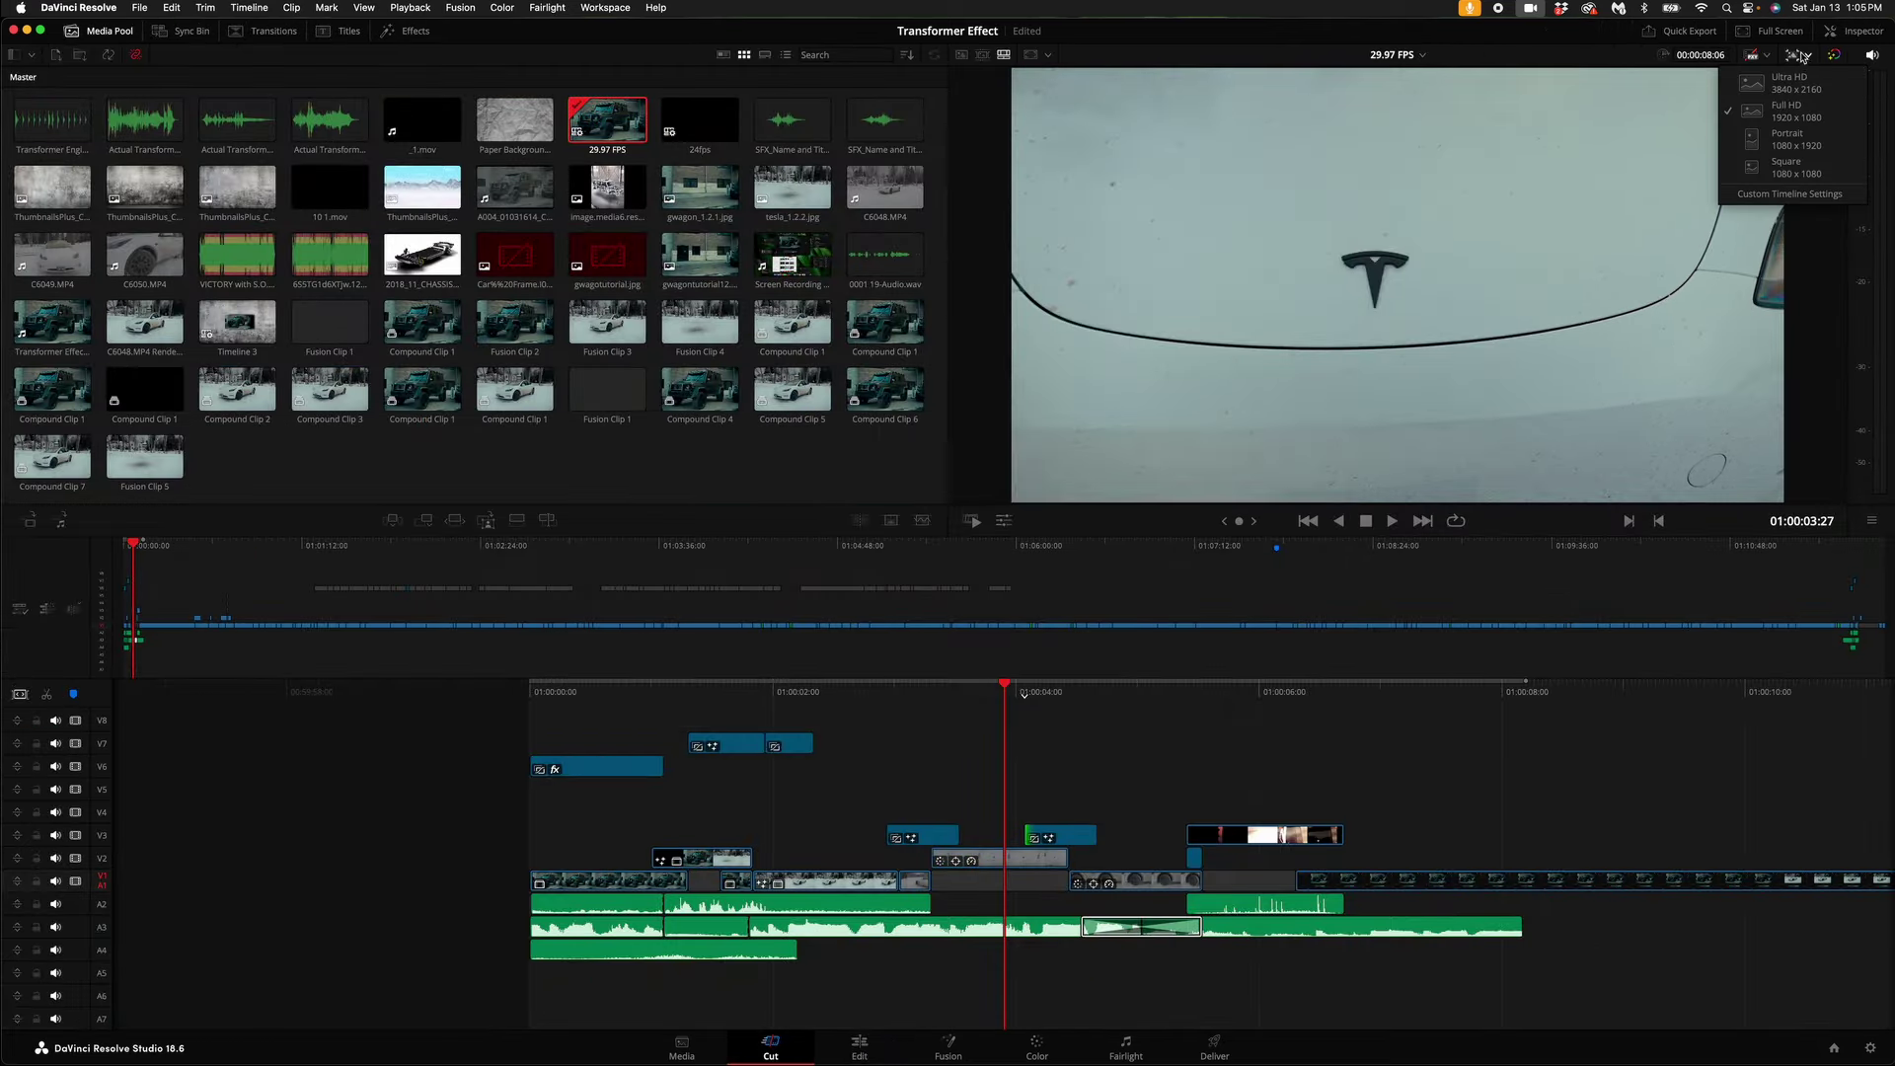
pyautogui.click(1786, 140)
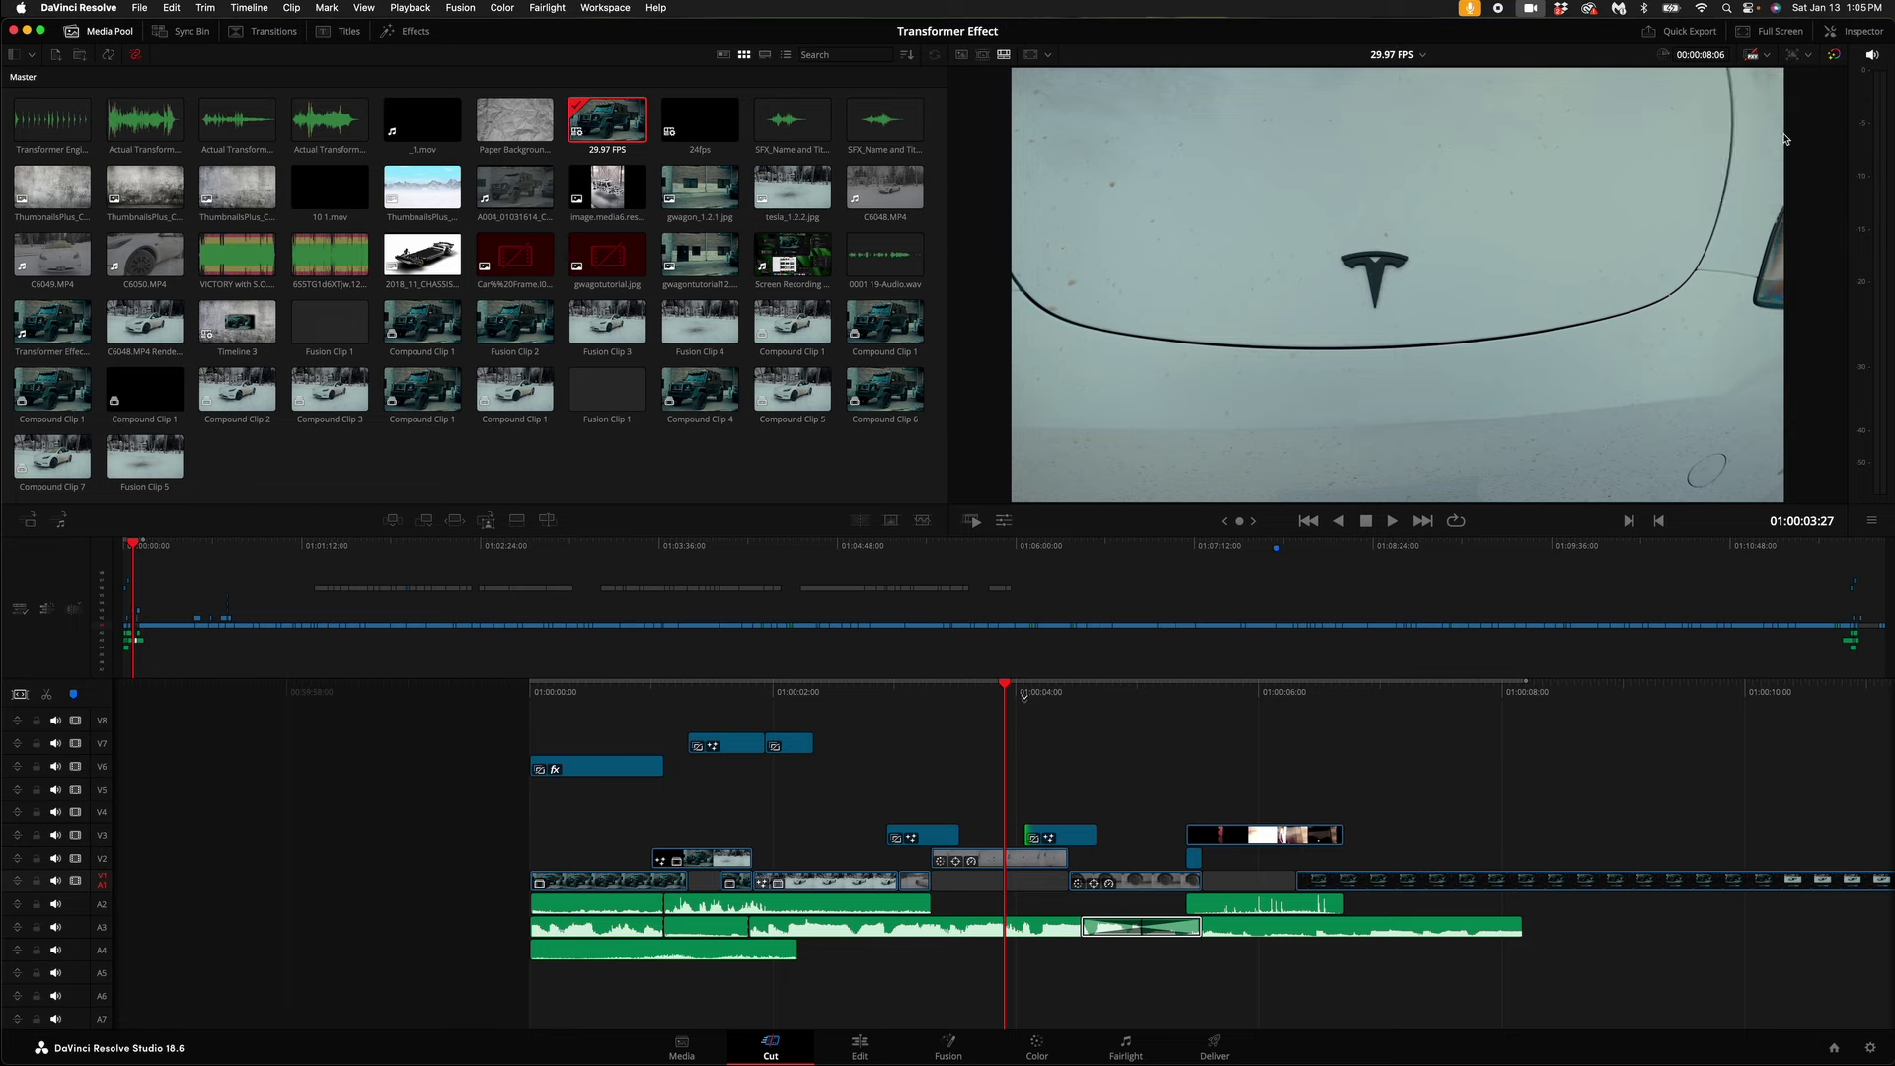
pyautogui.click(878, 1044)
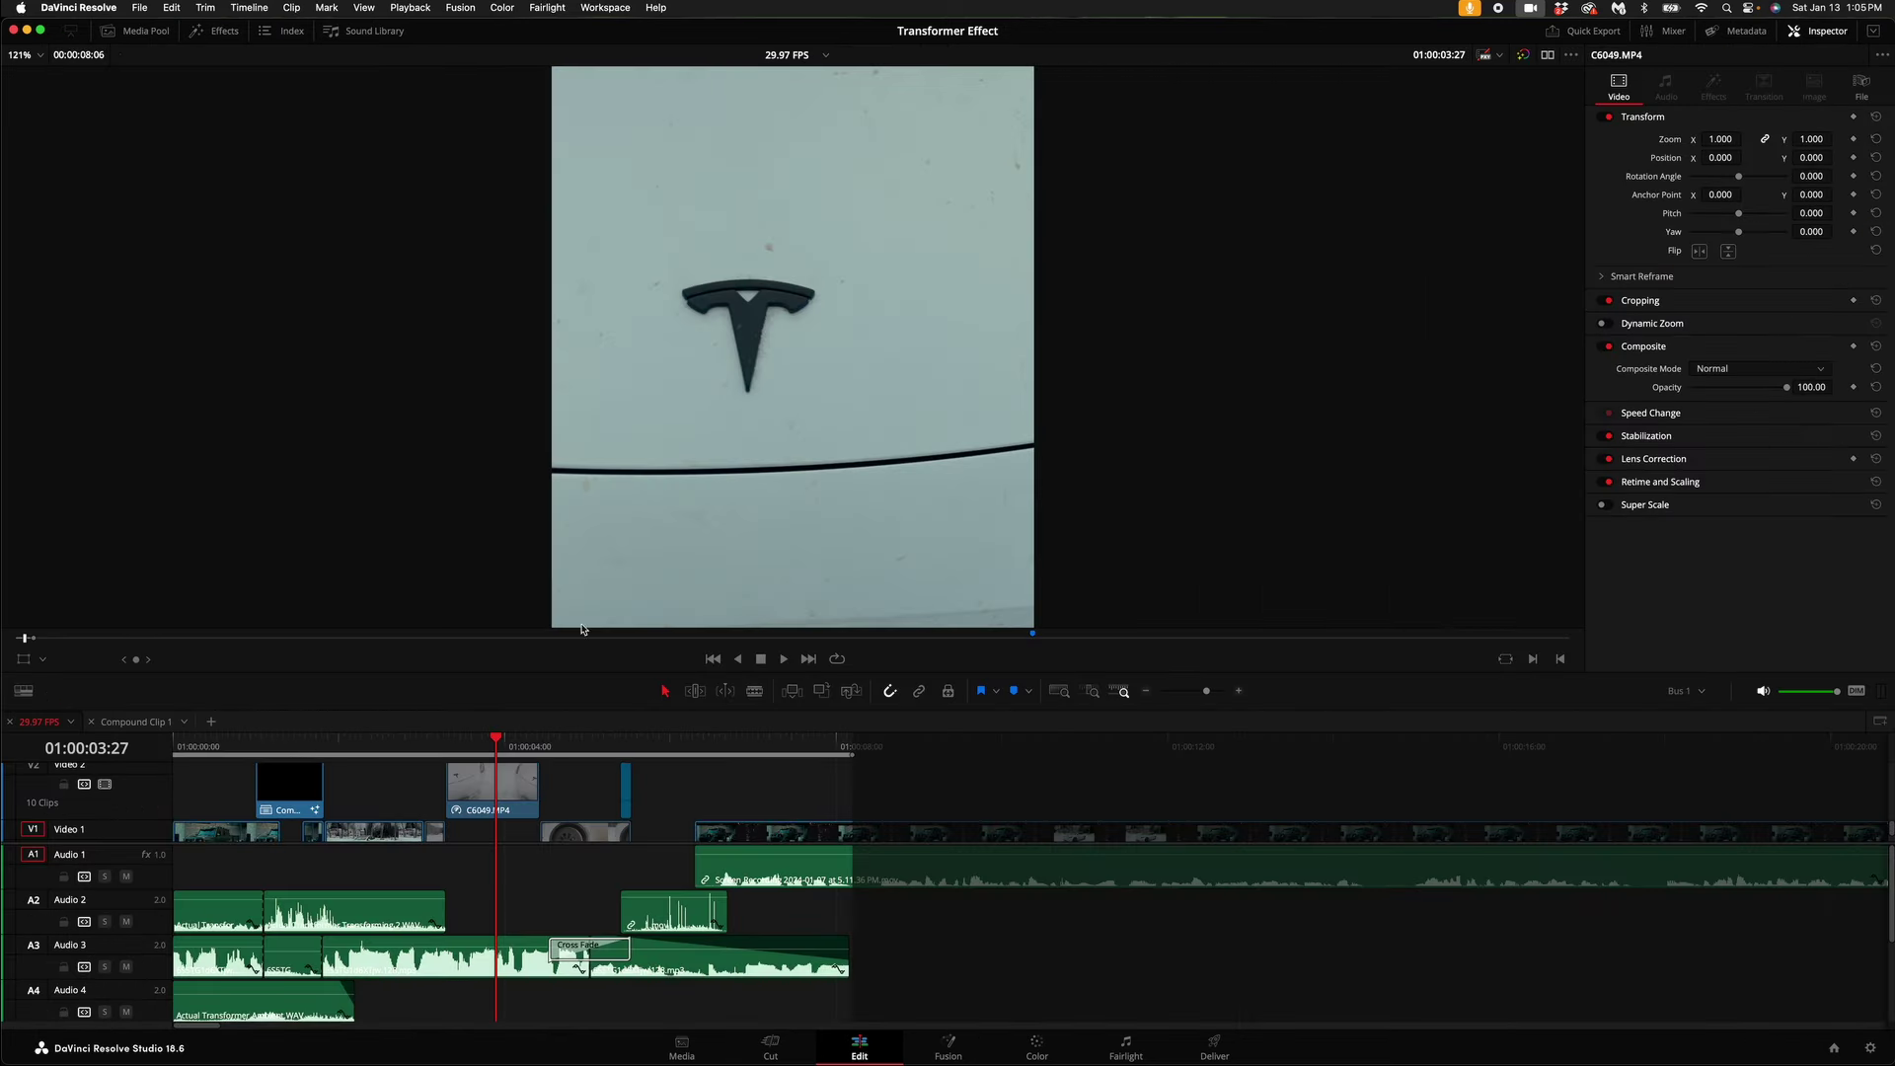
pyautogui.scroll(-5, 762, 277)
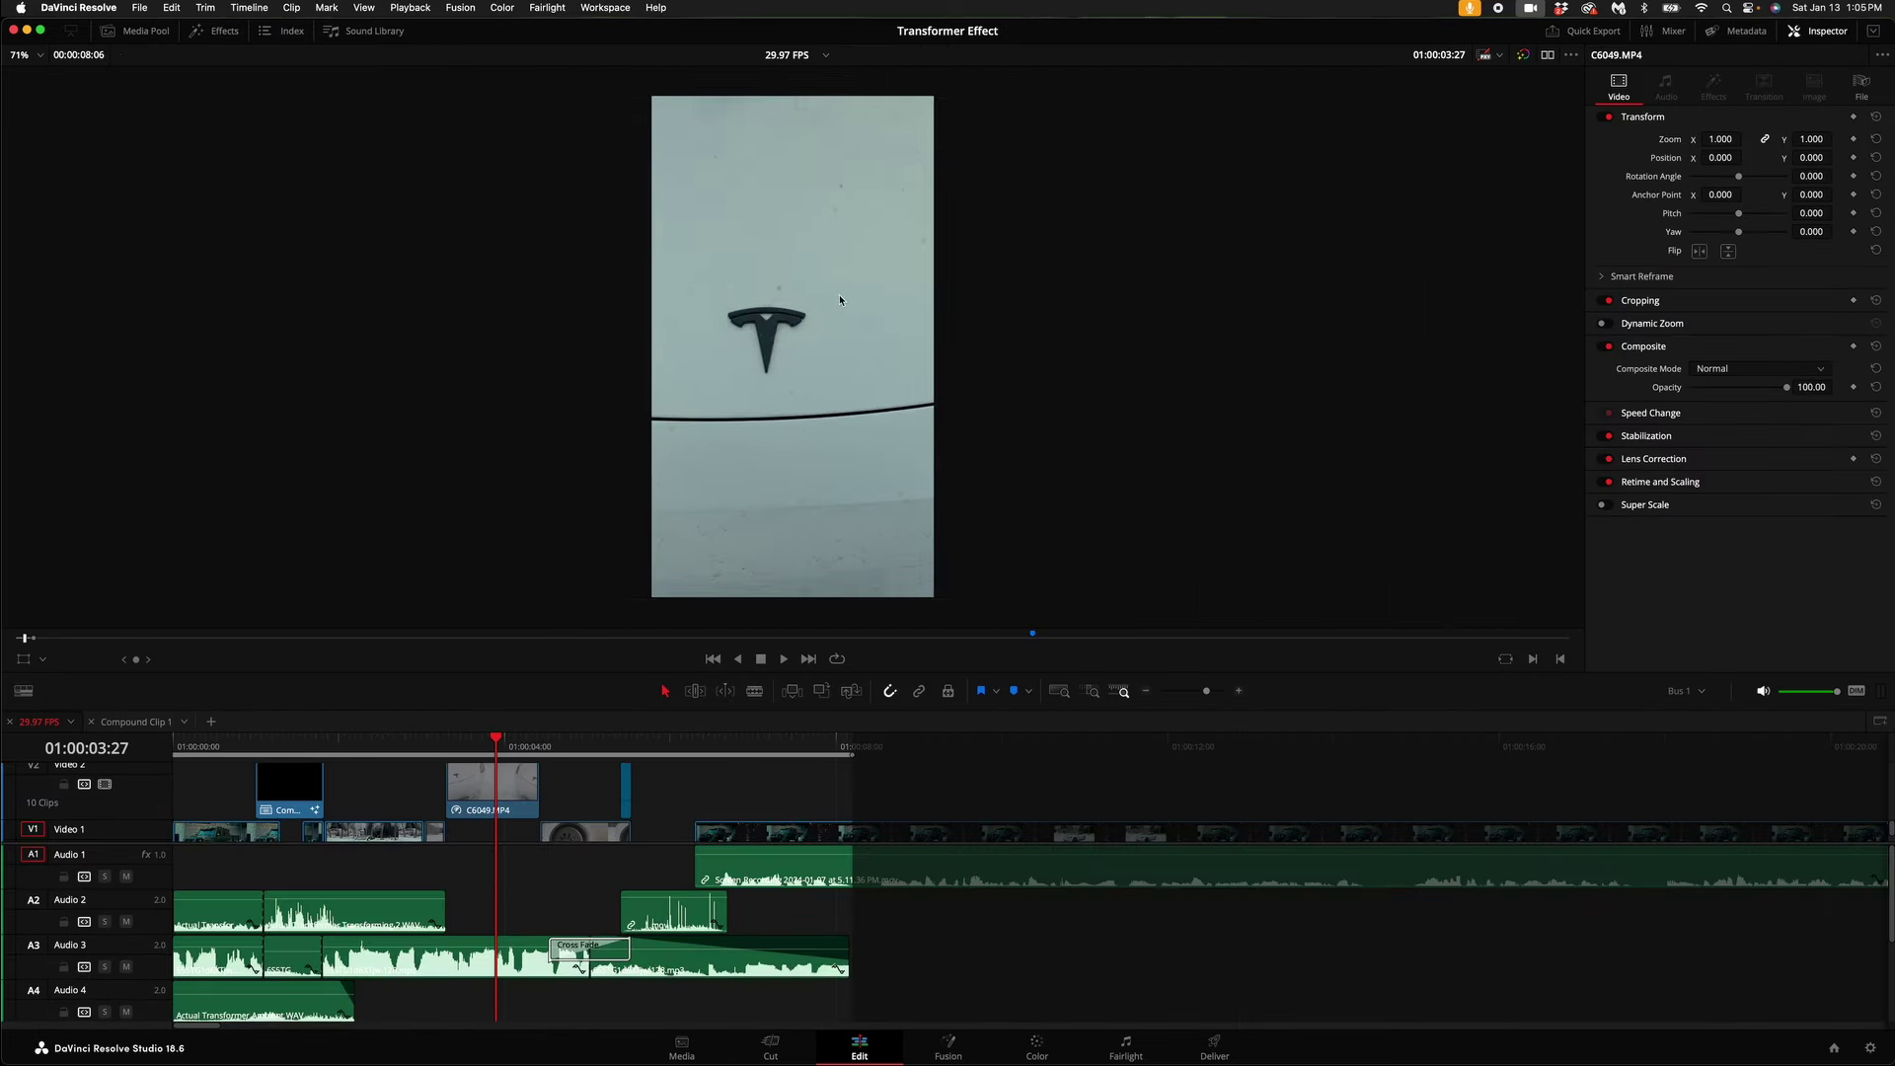
pyautogui.click(1218, 1050)
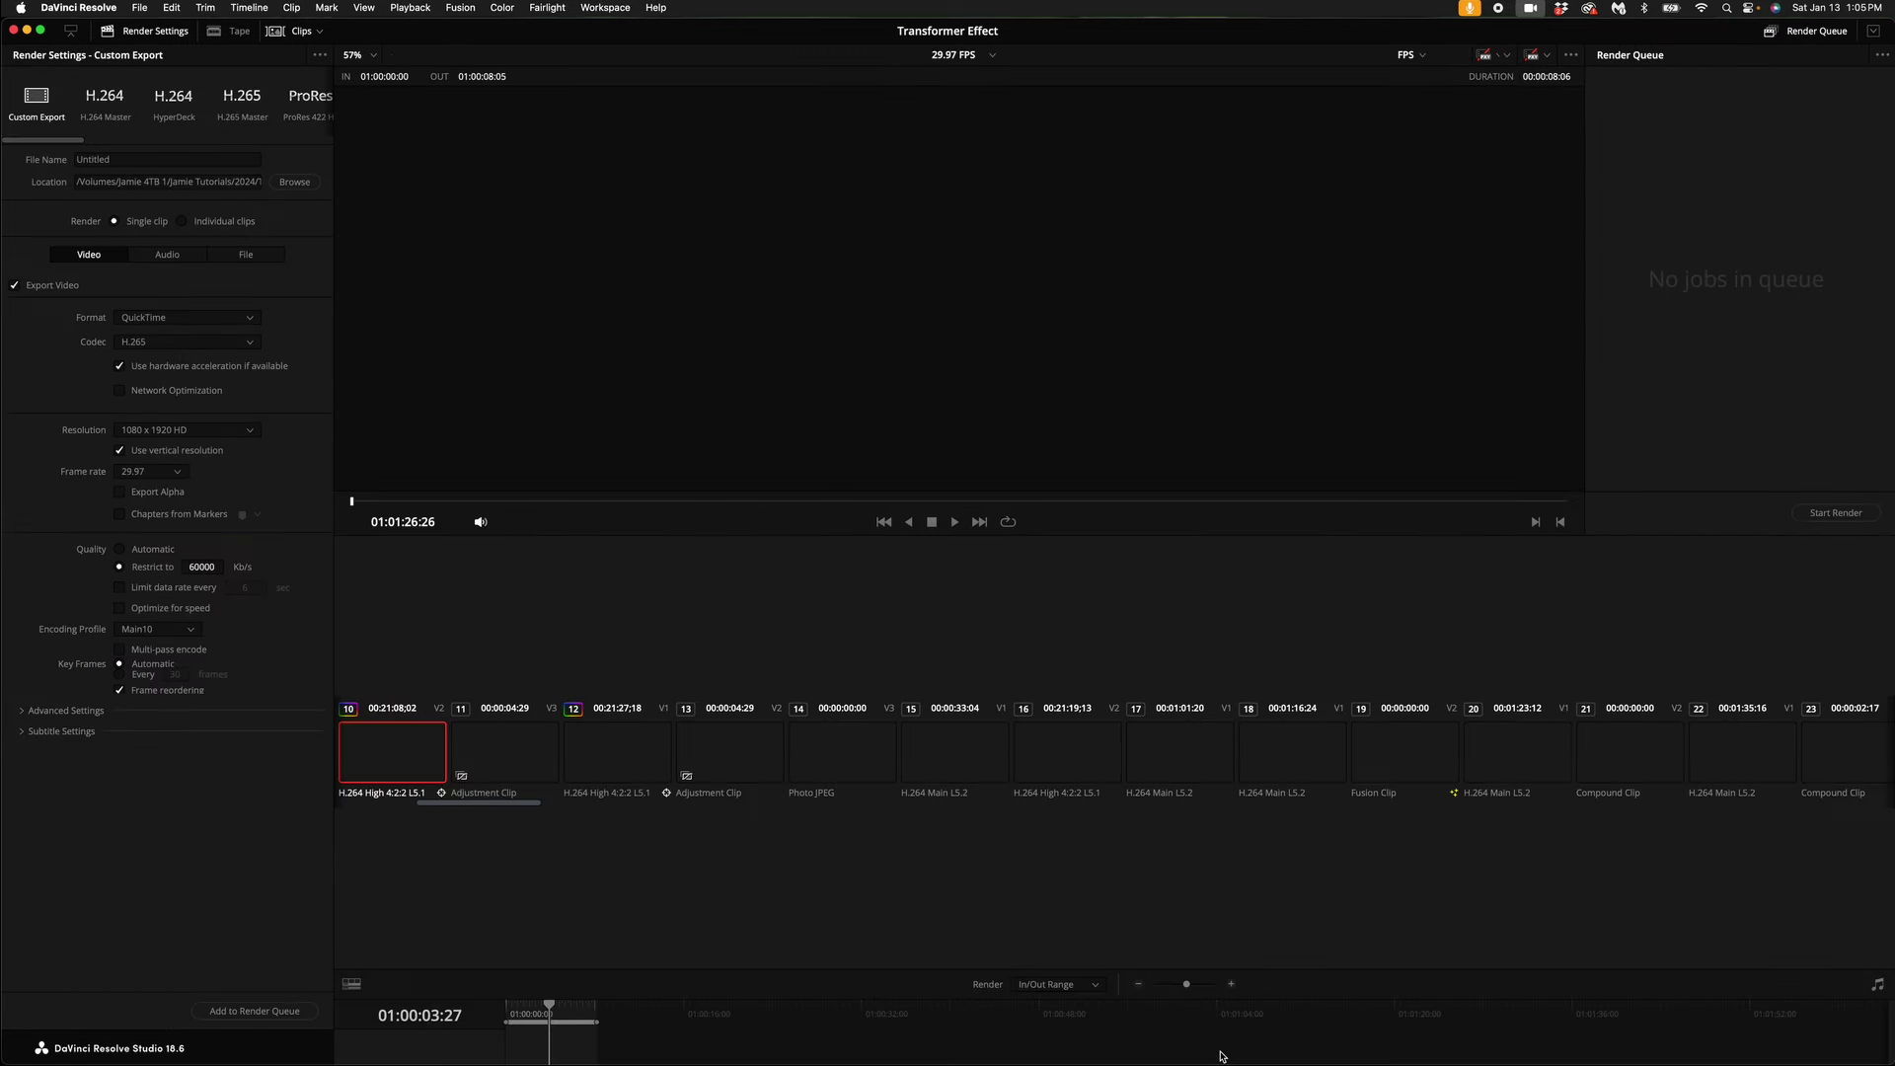
pyautogui.click(170, 259)
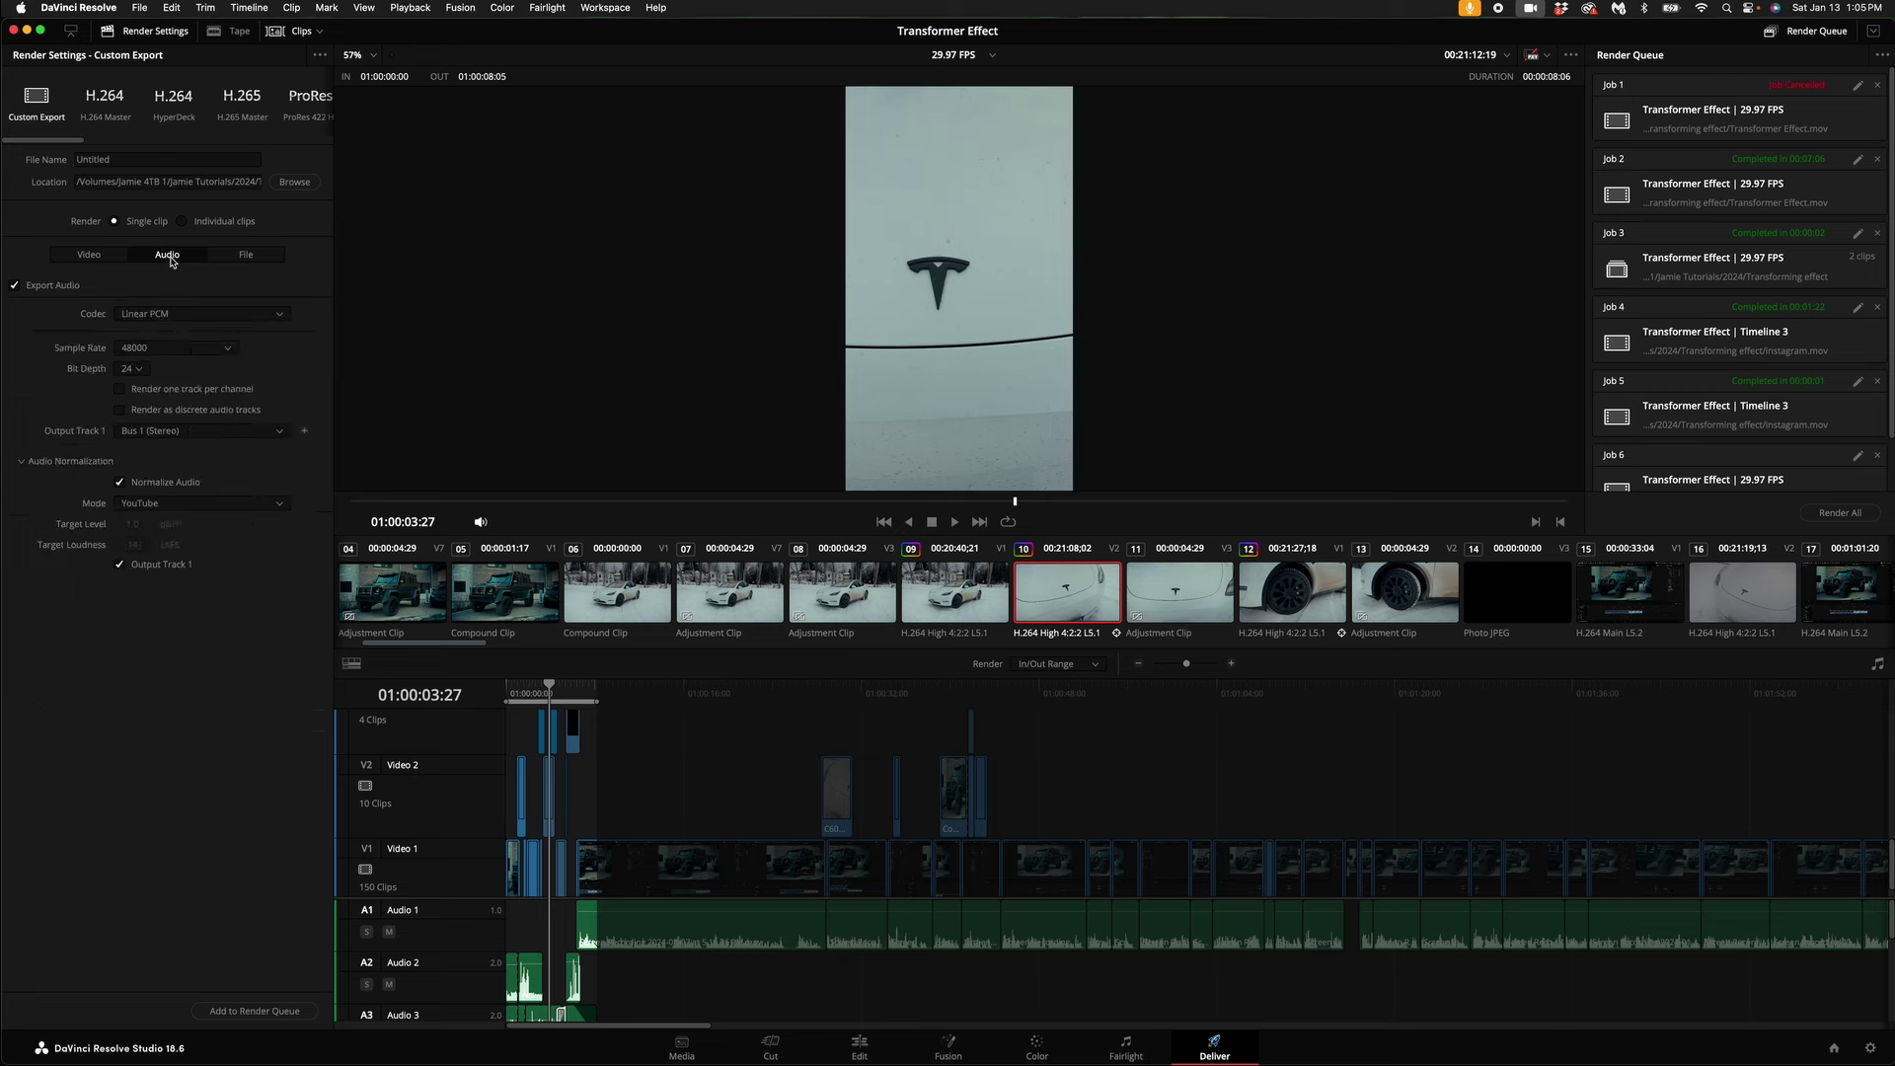
# Step: Enable Normalize Audio and adjust Target Loudness to -16 LKFS
pyautogui.click(121, 483)
pyautogui.moveTo(133, 544); pyautogui.dragTo(145, 548)
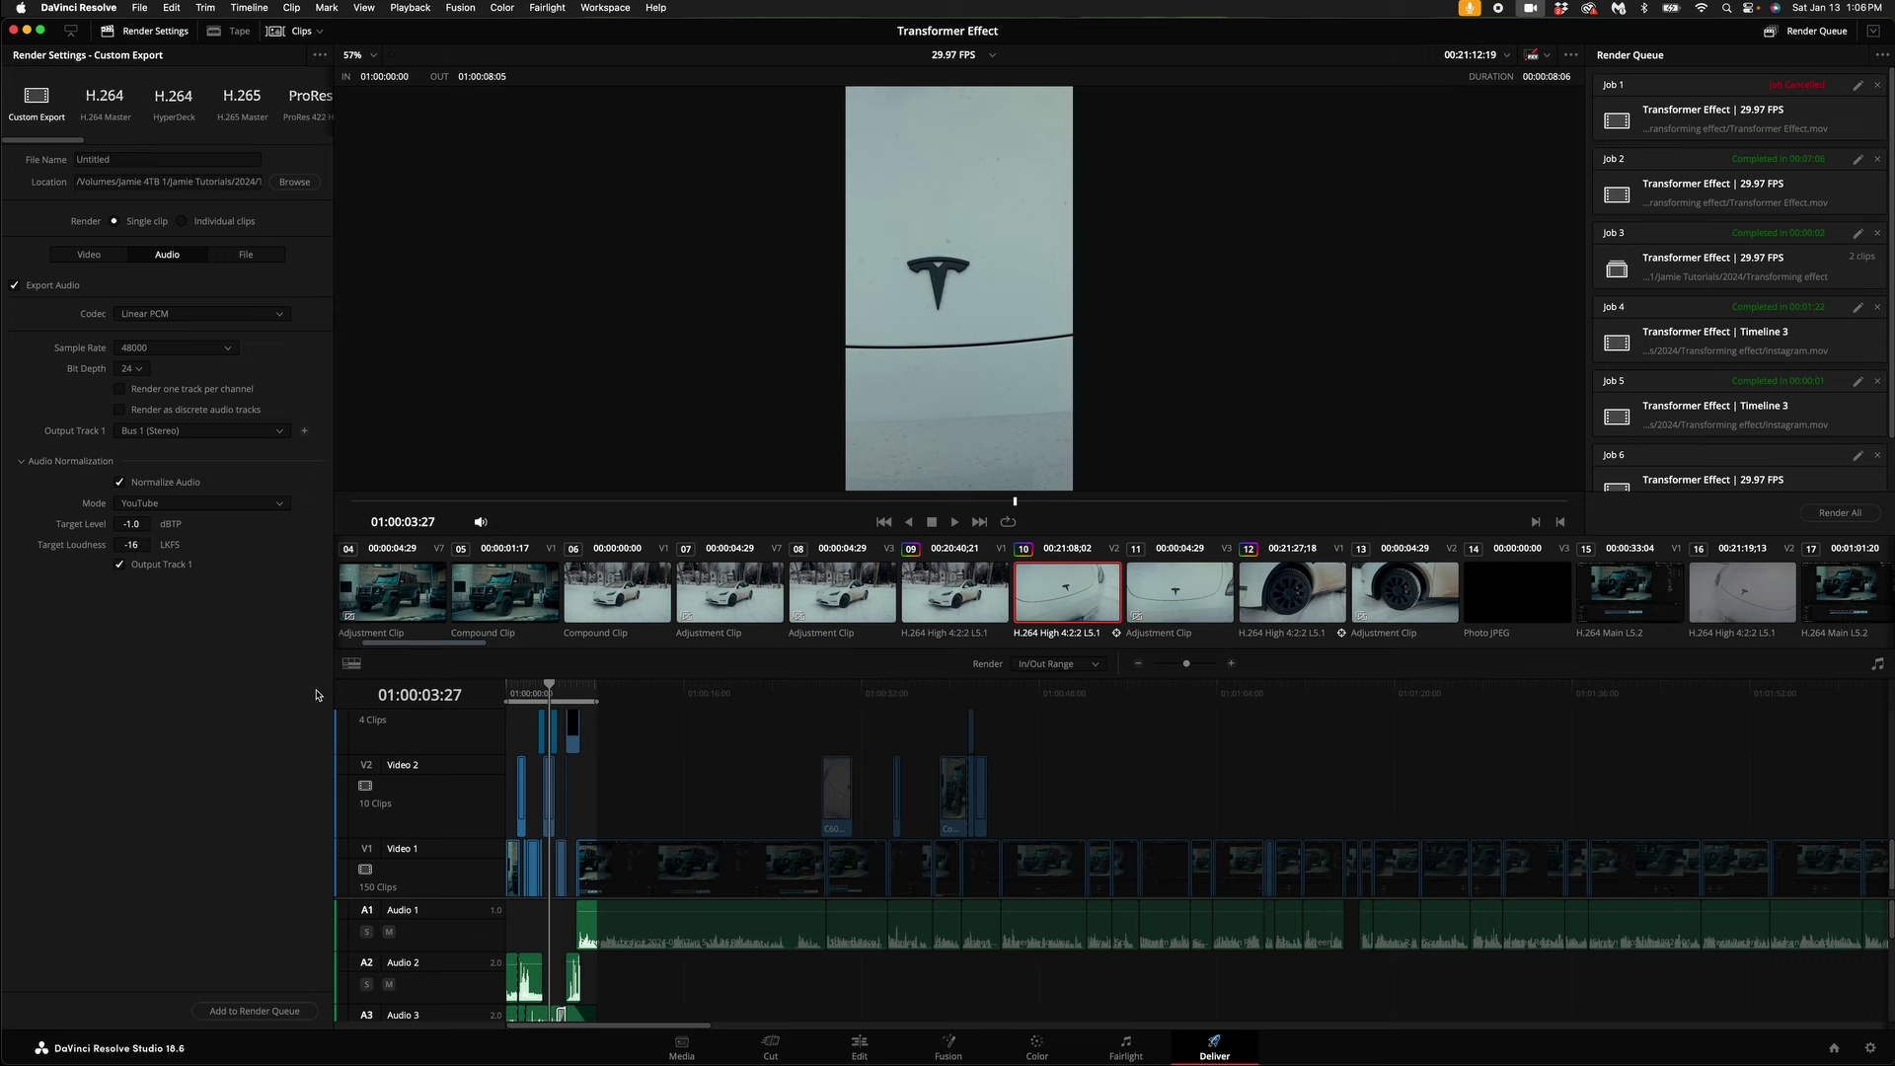